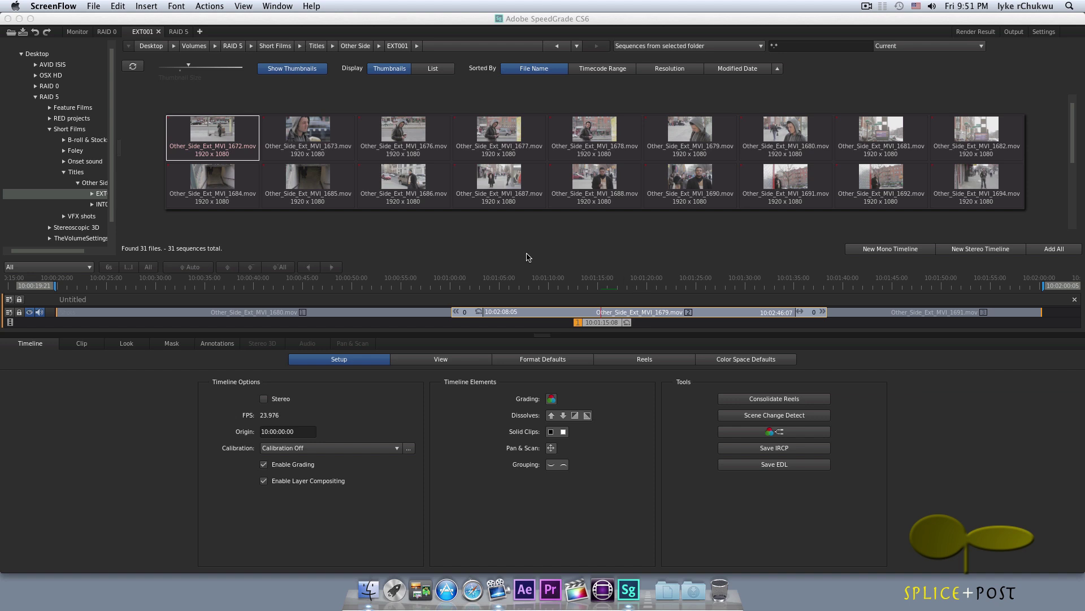
# Bring the SpeedGrade window with the EXT001 clip browser to the front
pyautogui.click(425, 22)
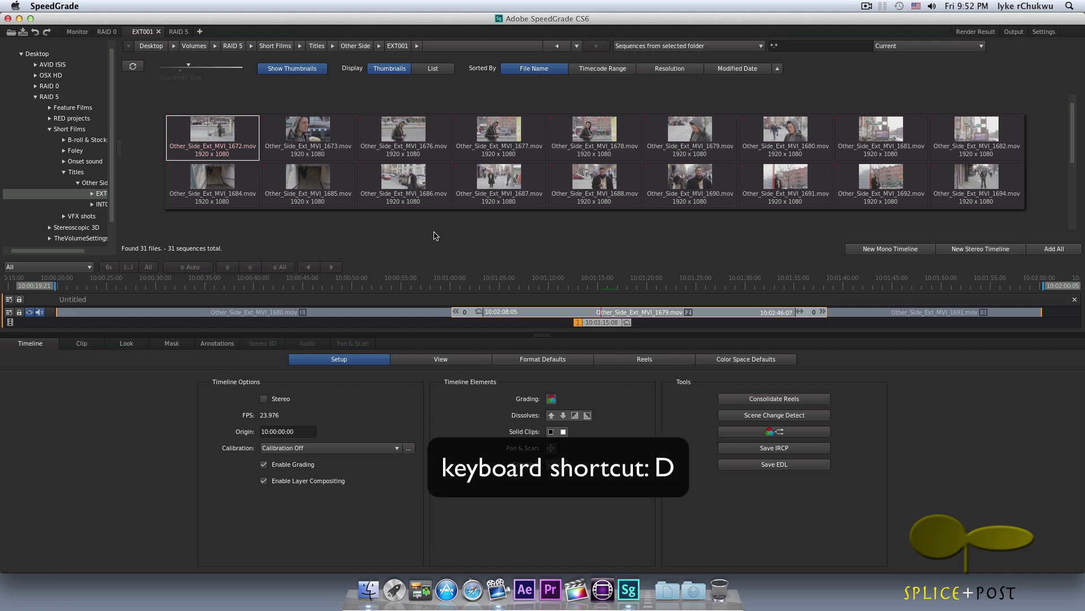
# Switch to the video Monitor and fit the whole frame in view at 33% zoom
pyautogui.press('d')
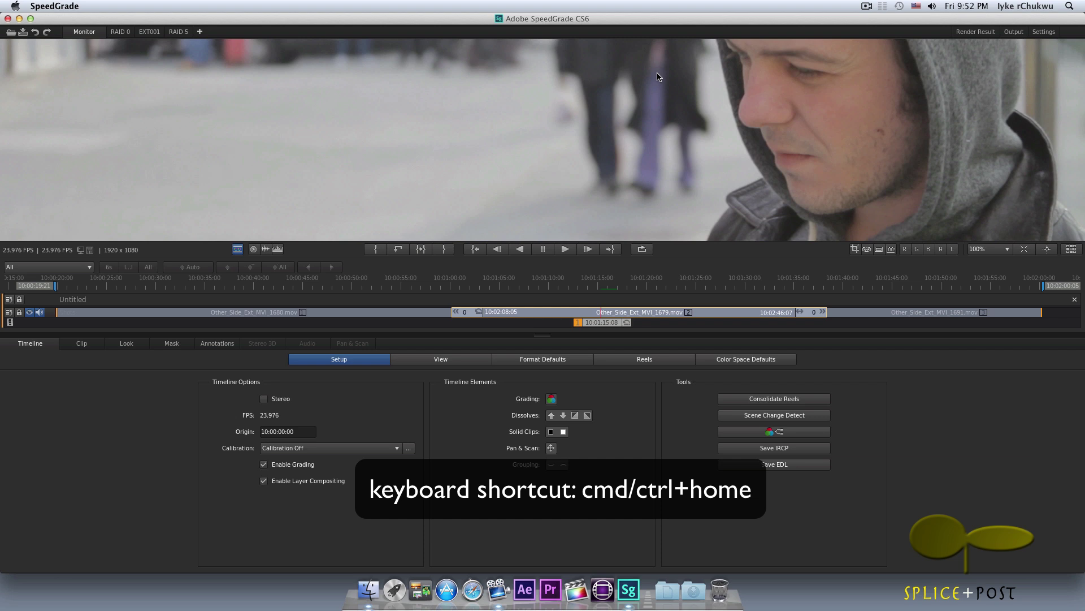
pyautogui.press('super+Home')
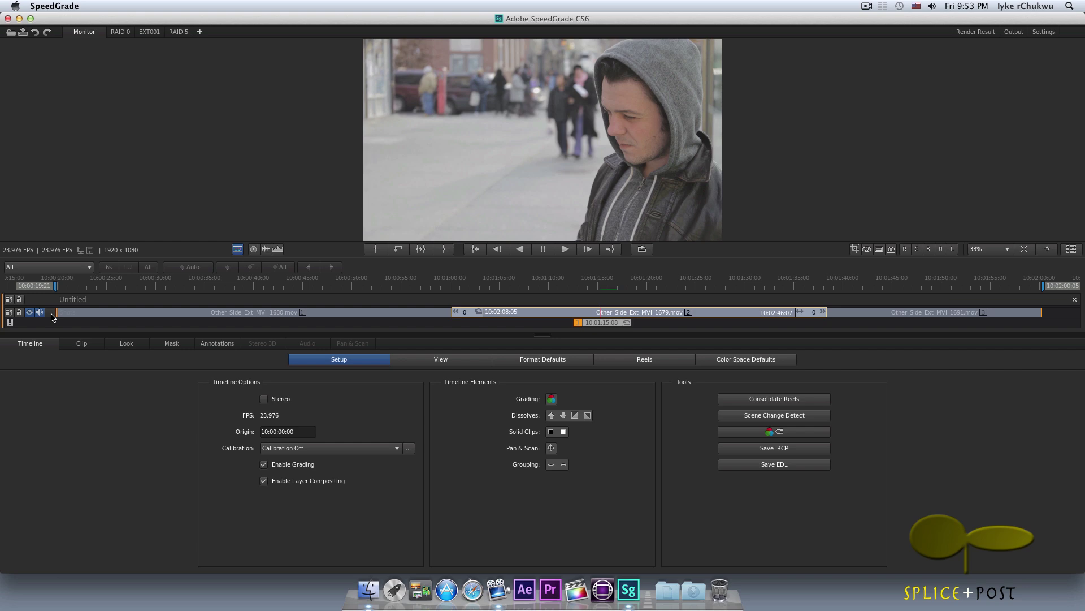
pyautogui.click(263, 400)
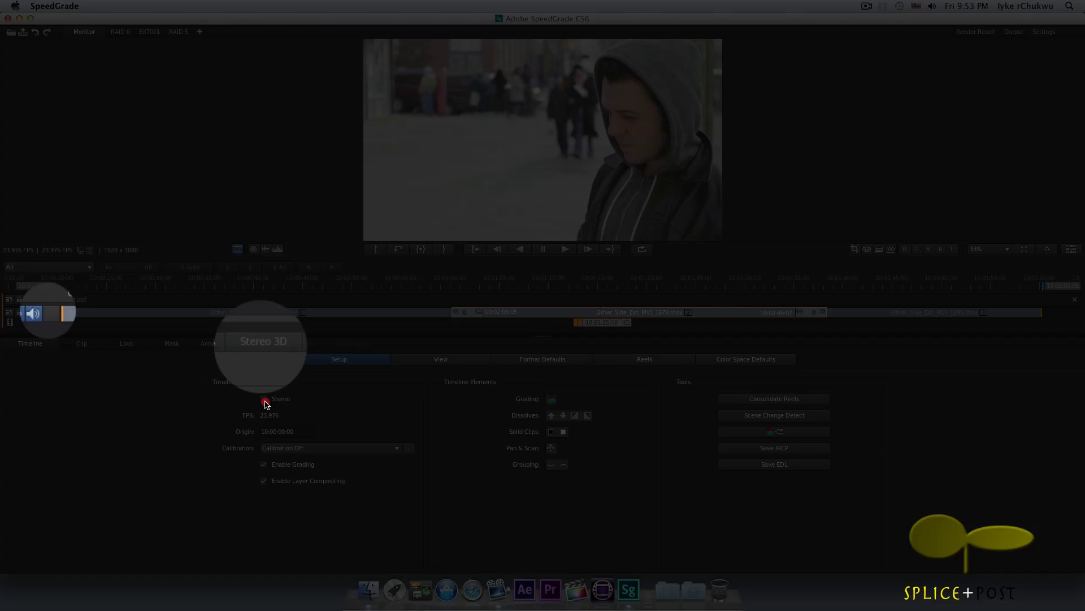
pyautogui.click(271, 341)
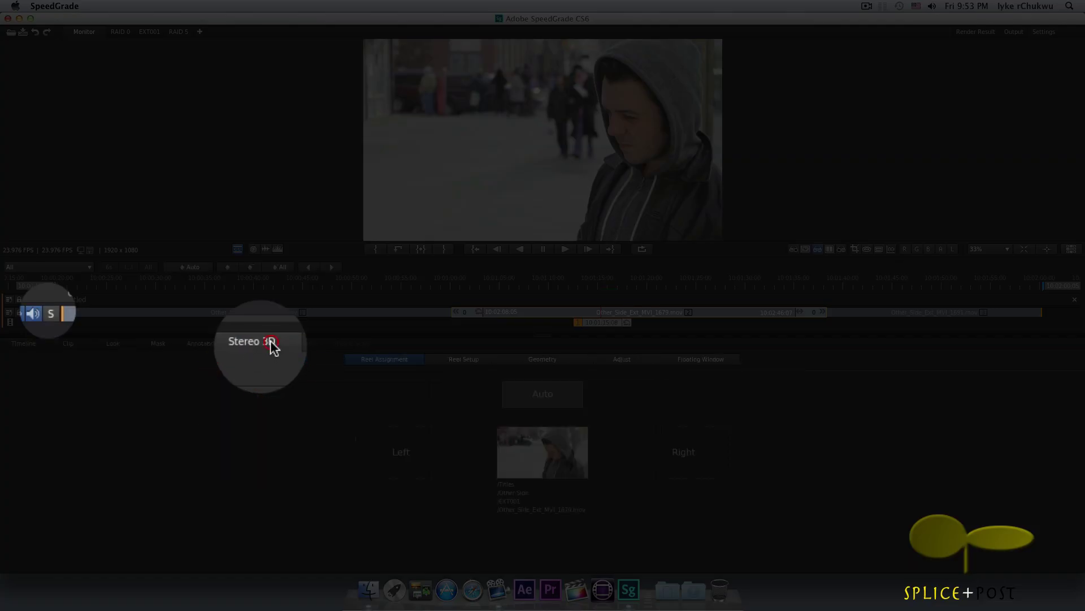
pyautogui.click(41, 346)
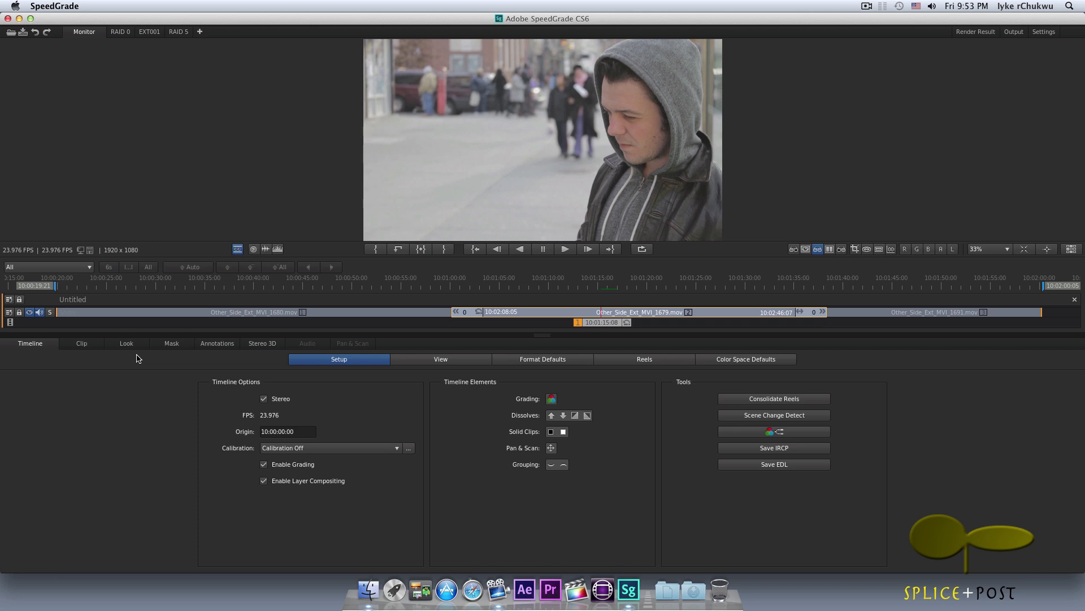
pyautogui.click(49, 313)
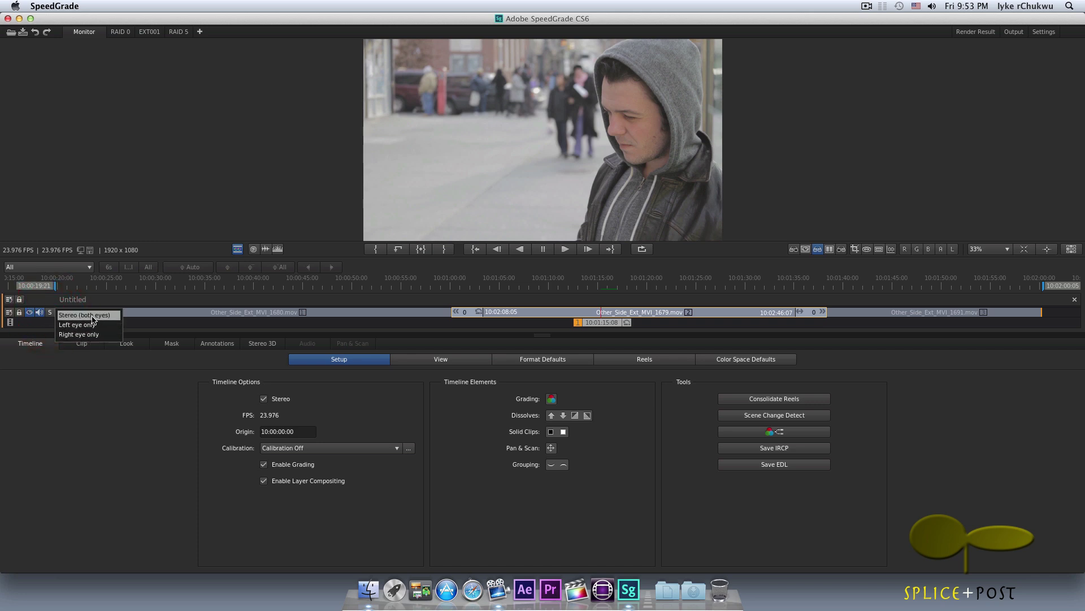
pyautogui.click(95, 318)
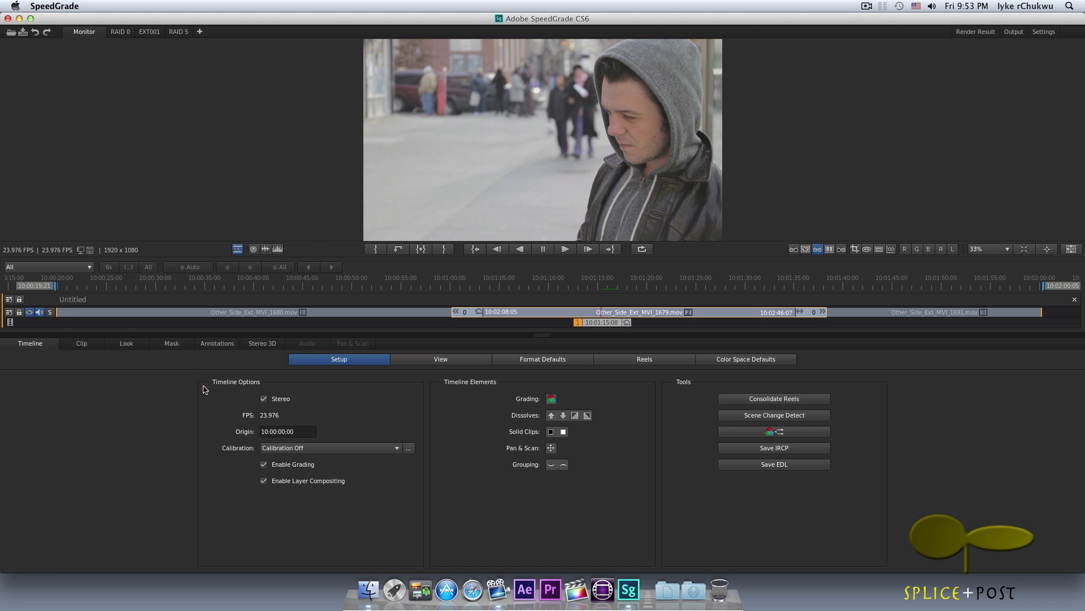
pyautogui.click(264, 399)
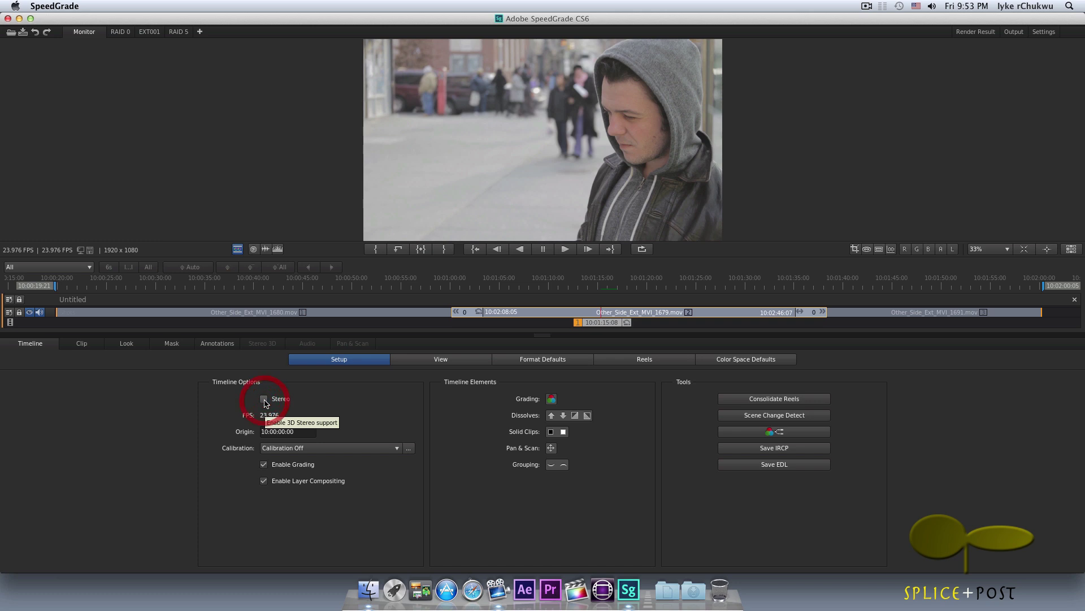
pyautogui.click(275, 431)
pyautogui.write('00')
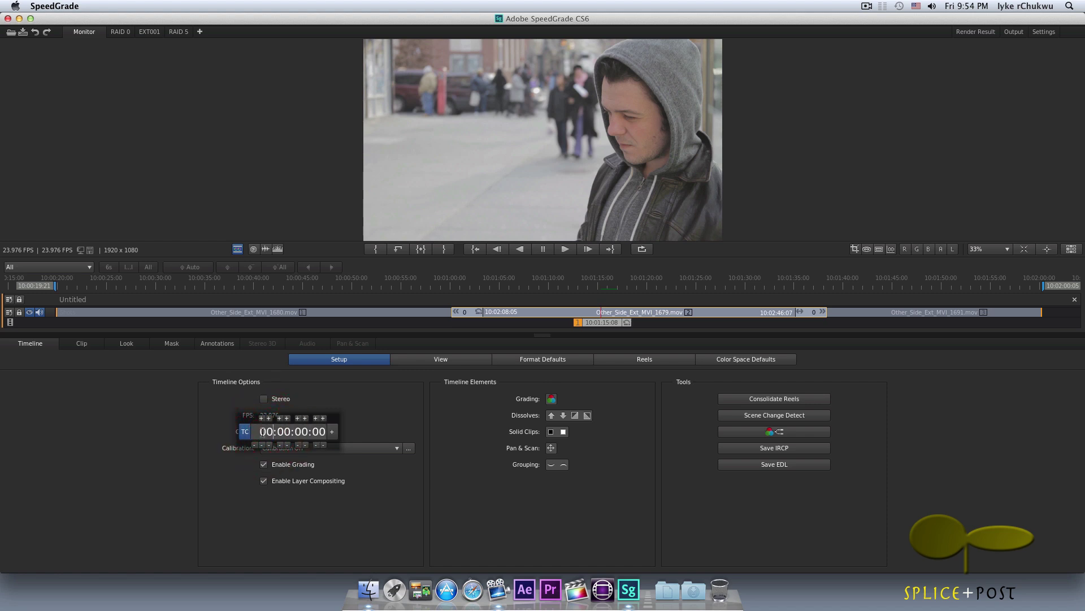
pyautogui.press('Return')
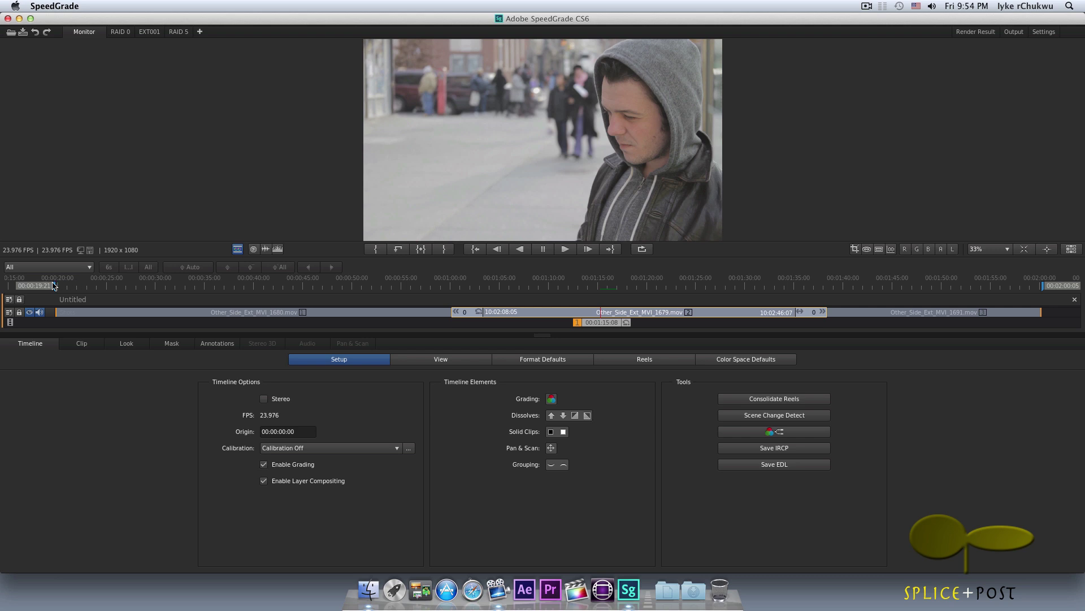
pyautogui.click(273, 433)
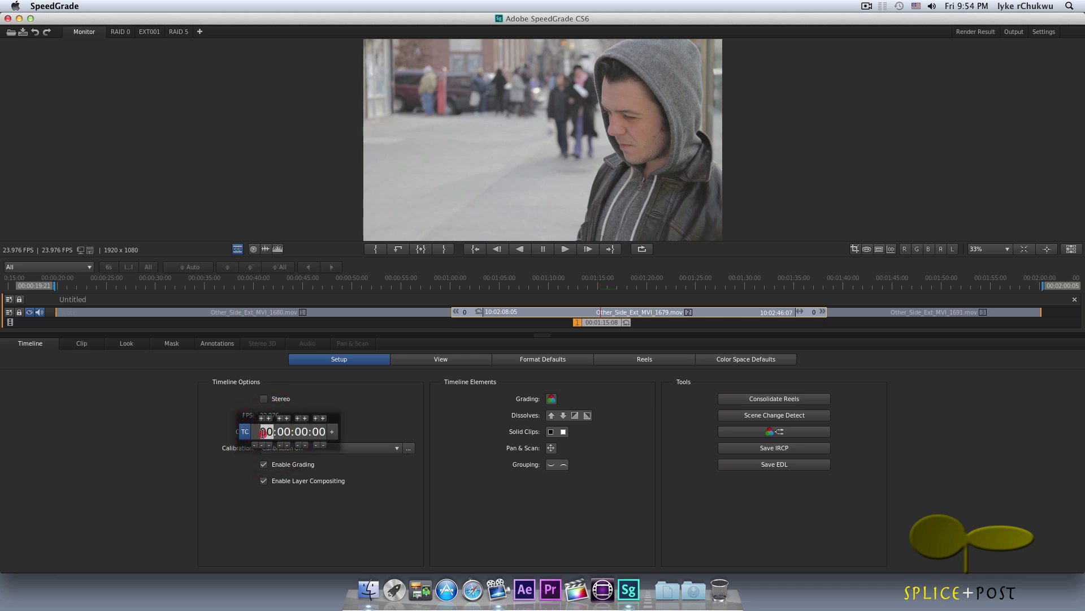
pyautogui.click(262, 432)
pyautogui.write('10')
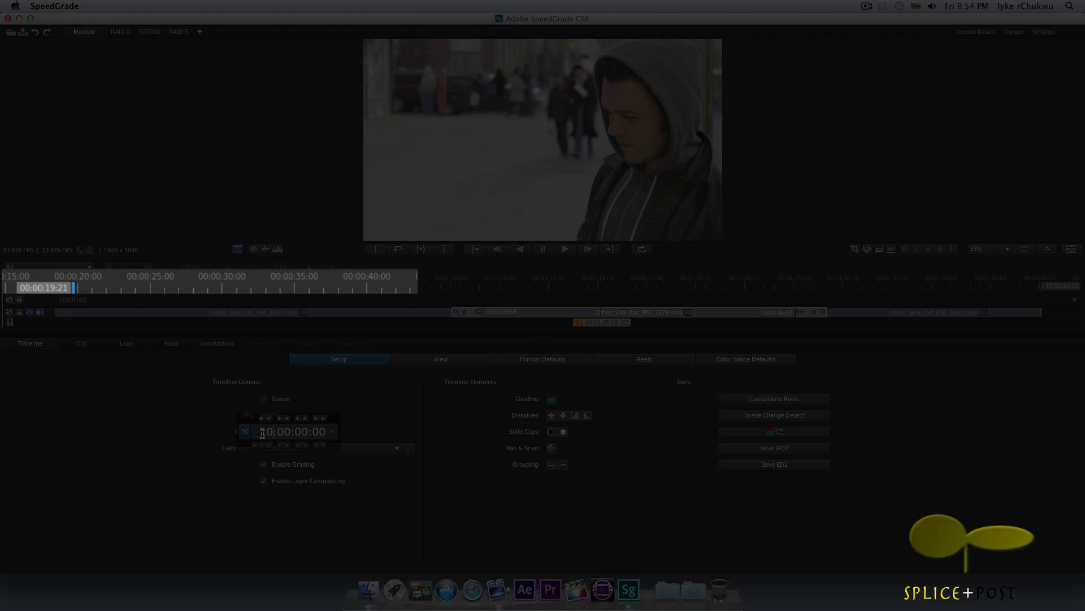
pyautogui.press('Return')
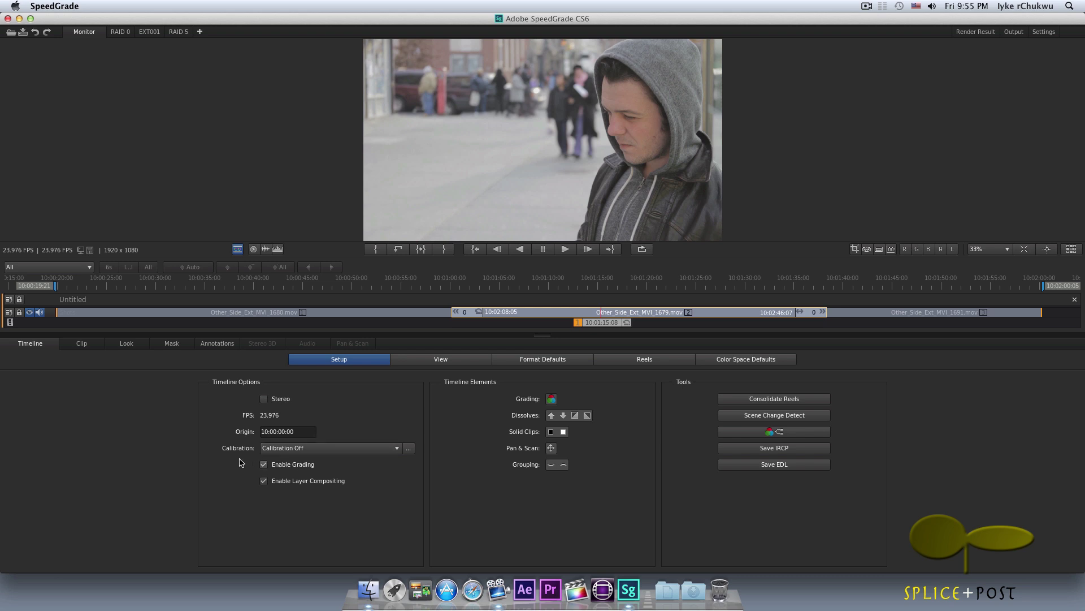
pyautogui.click(314, 449)
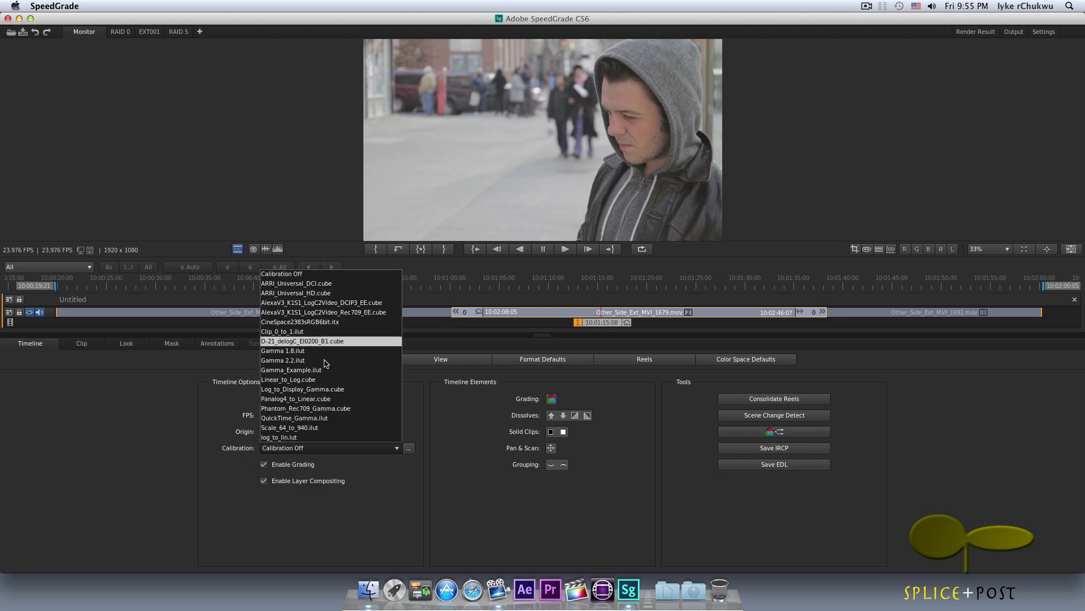
pyautogui.click(227, 430)
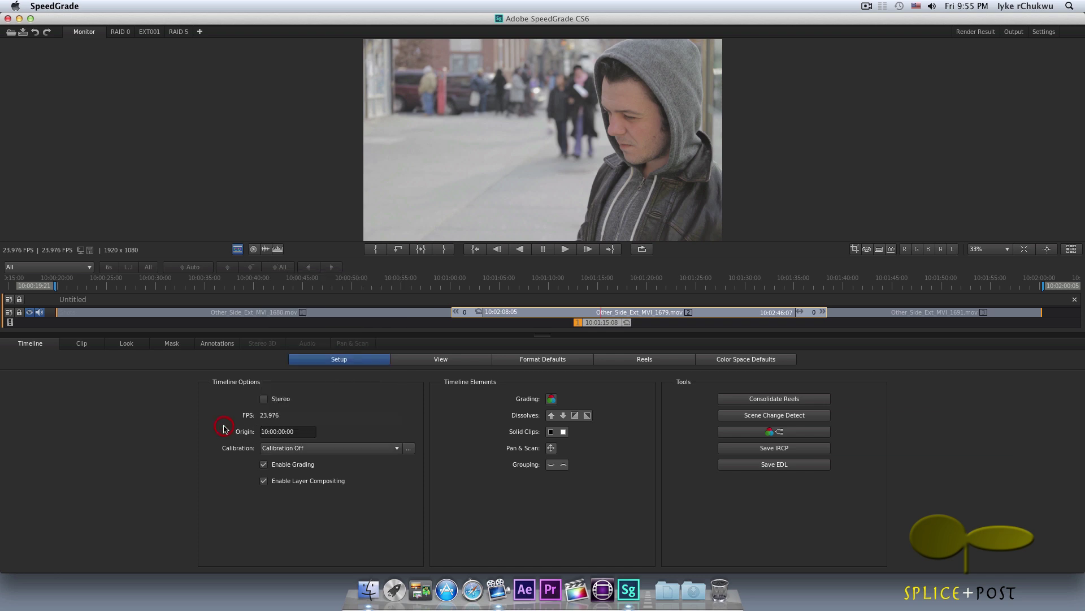
pyautogui.click(409, 449)
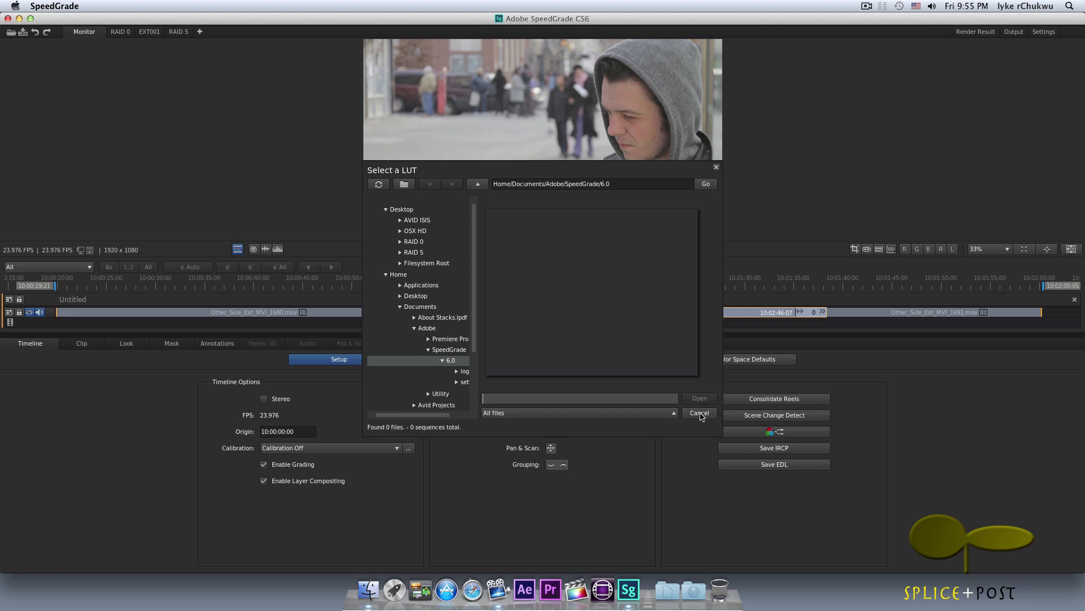
pyautogui.click(700, 413)
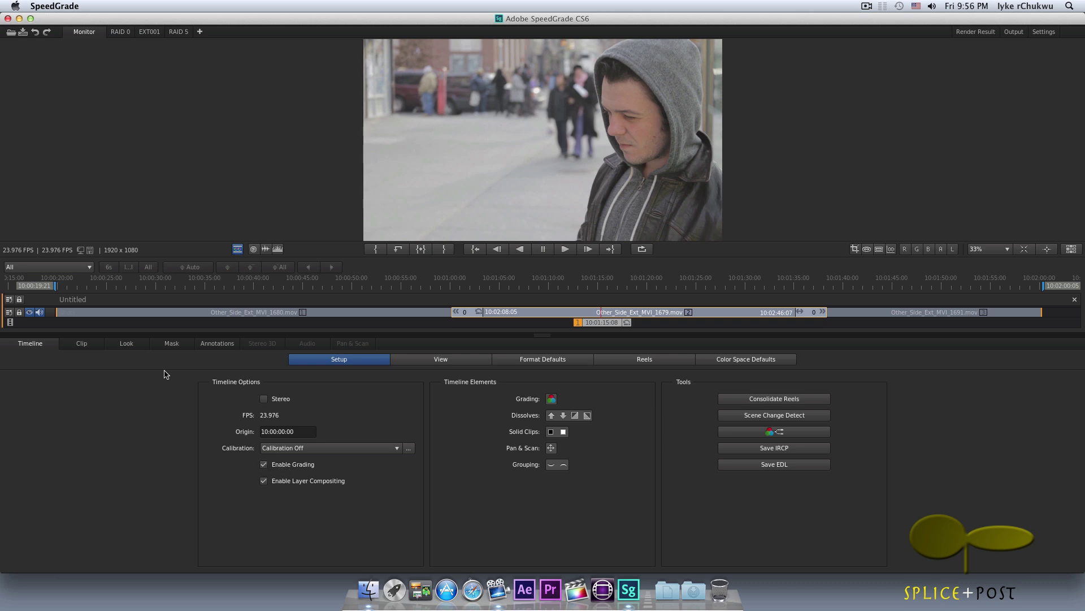
pyautogui.click(127, 345)
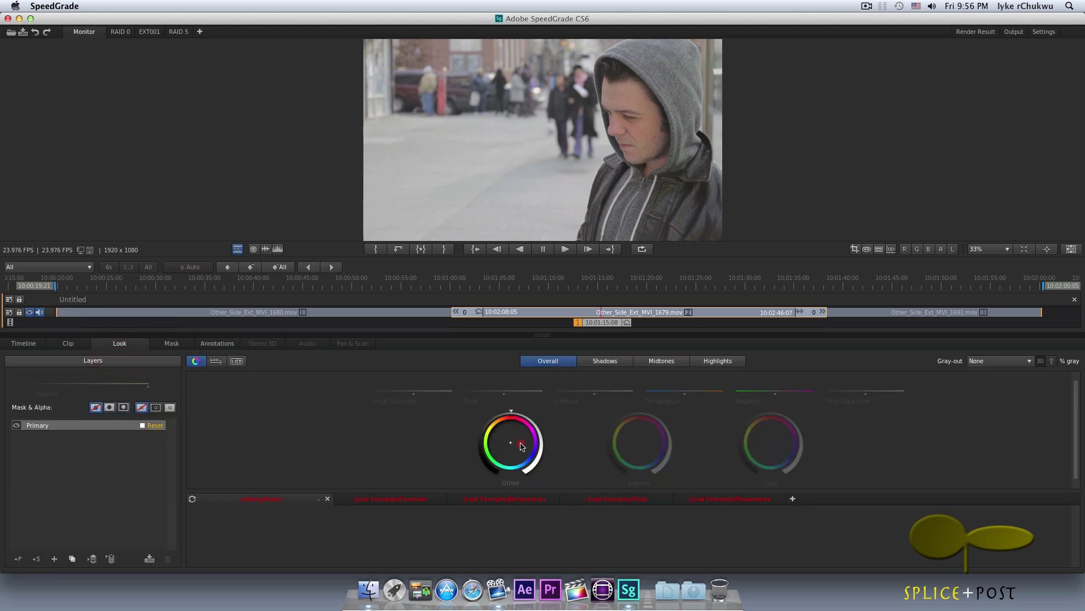
pyautogui.moveTo(517, 459); pyautogui.dragTo(523, 447)
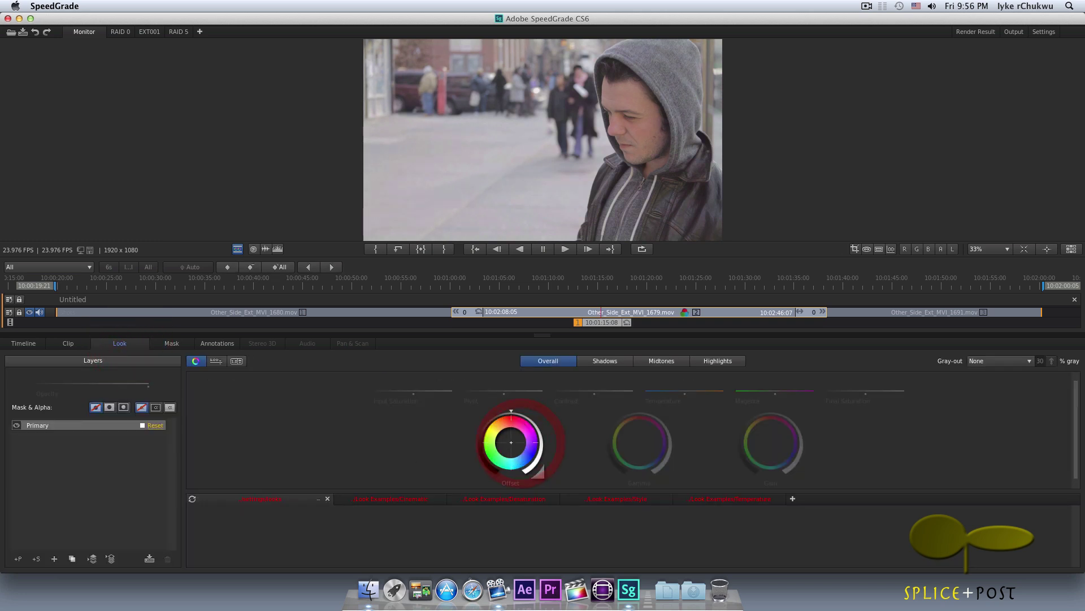
pyautogui.click(39, 343)
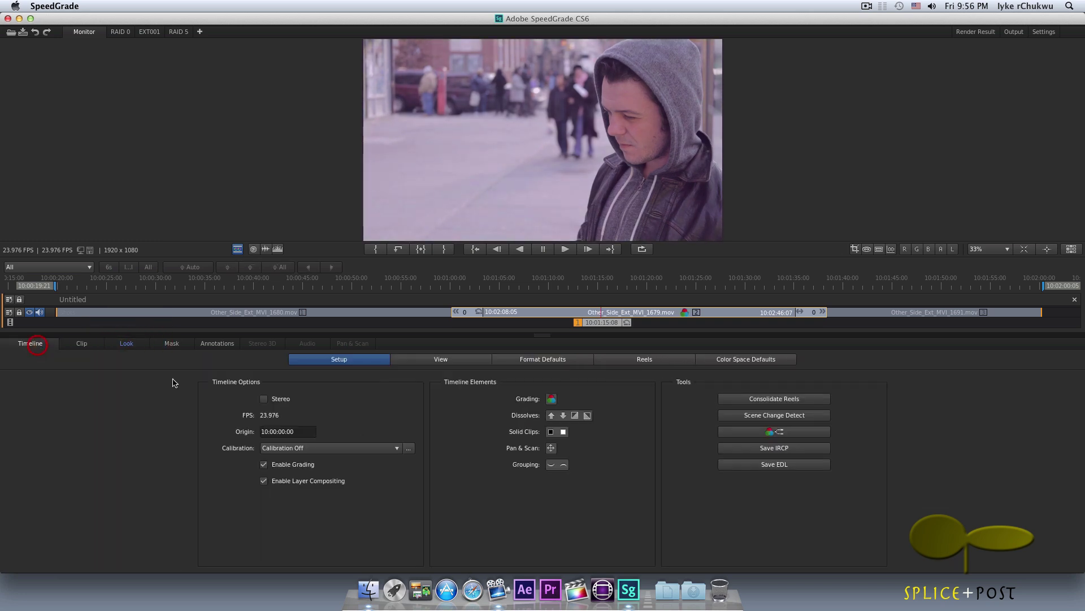
pyautogui.click(264, 465)
pyautogui.press('KP_0')
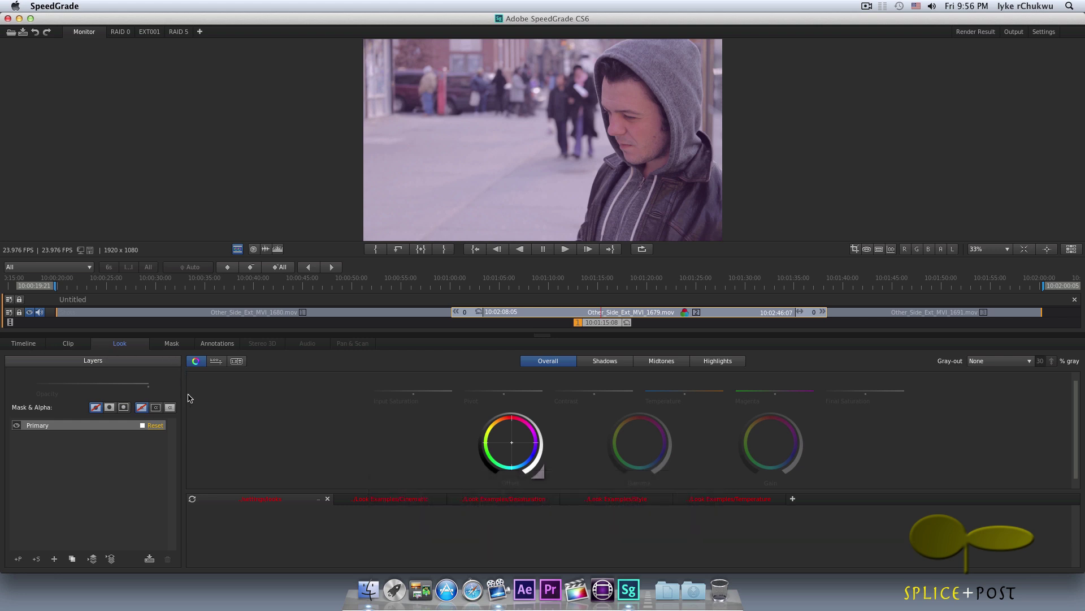
pyautogui.press('KP_0')
pyautogui.press('KP_0')
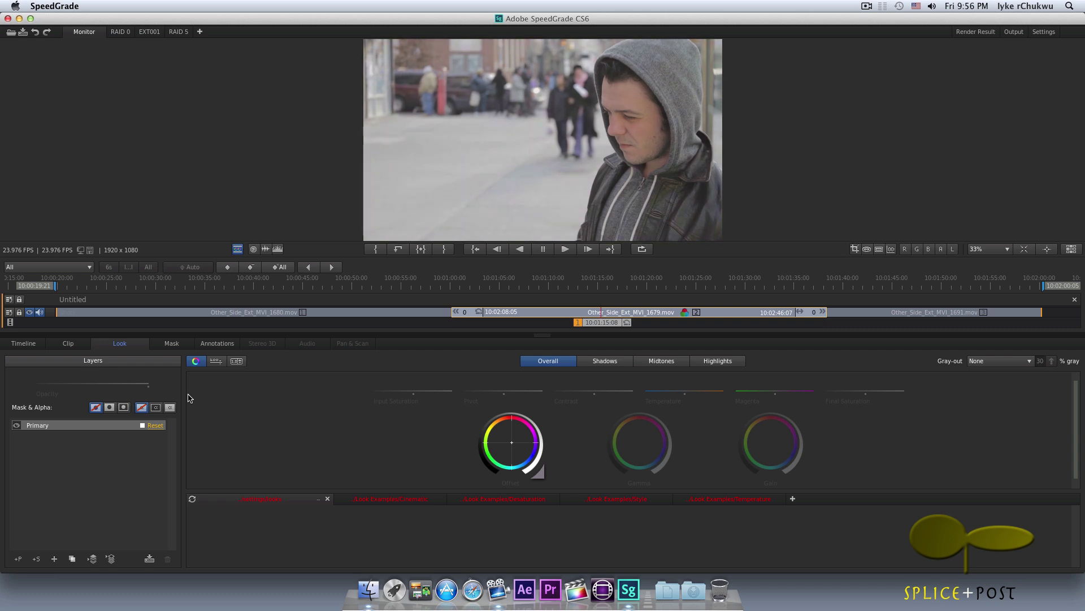
pyautogui.press('KP_0')
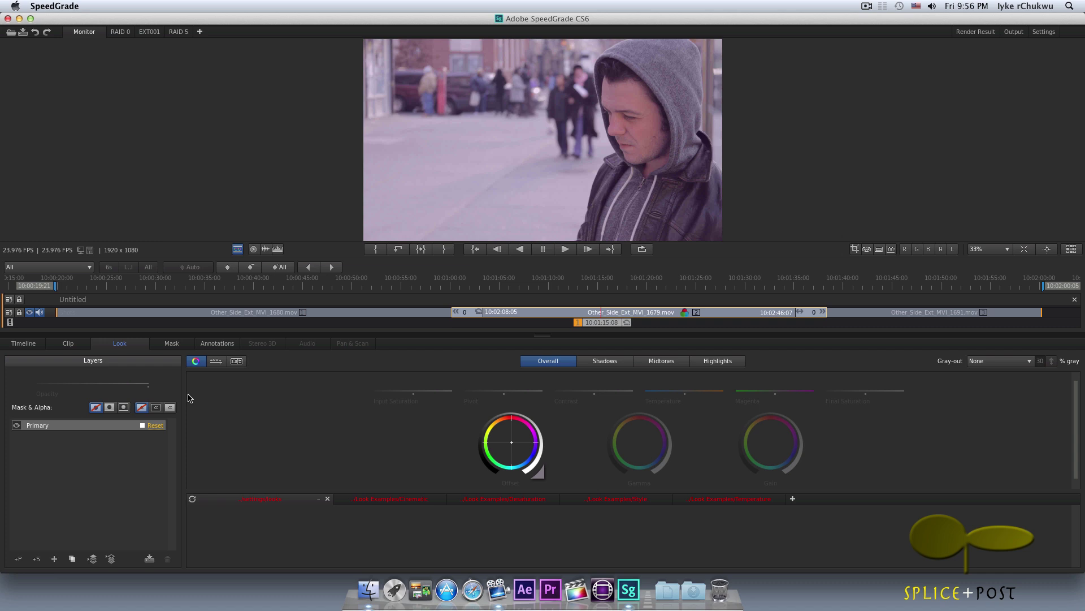
pyautogui.press('KP_0')
pyautogui.press('KP_0')
pyautogui.click(27, 344)
pyautogui.click(267, 467)
pyautogui.click(267, 467)
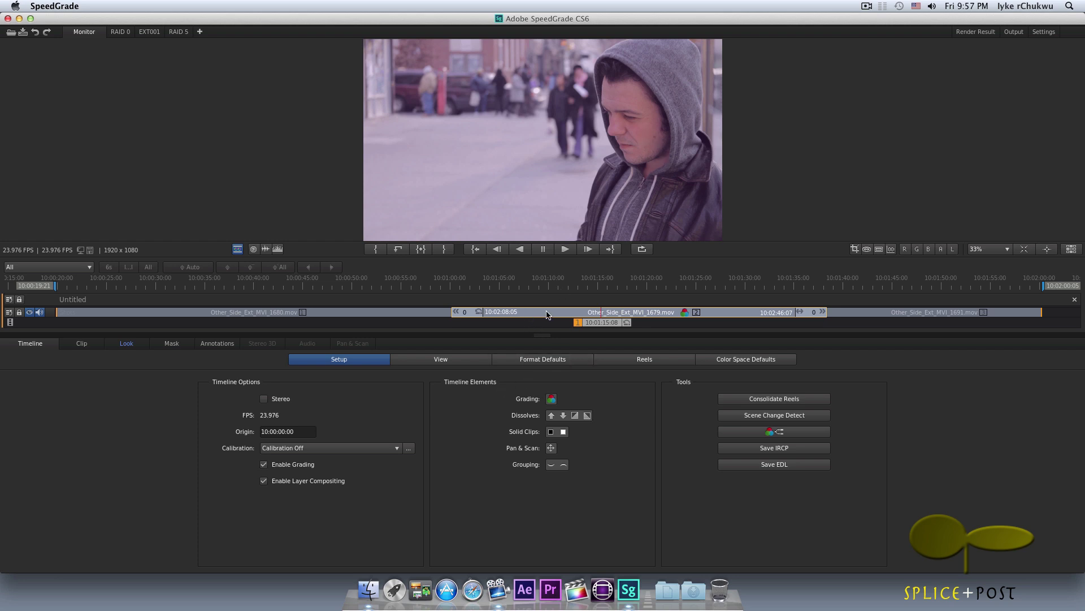
pyautogui.click(614, 314)
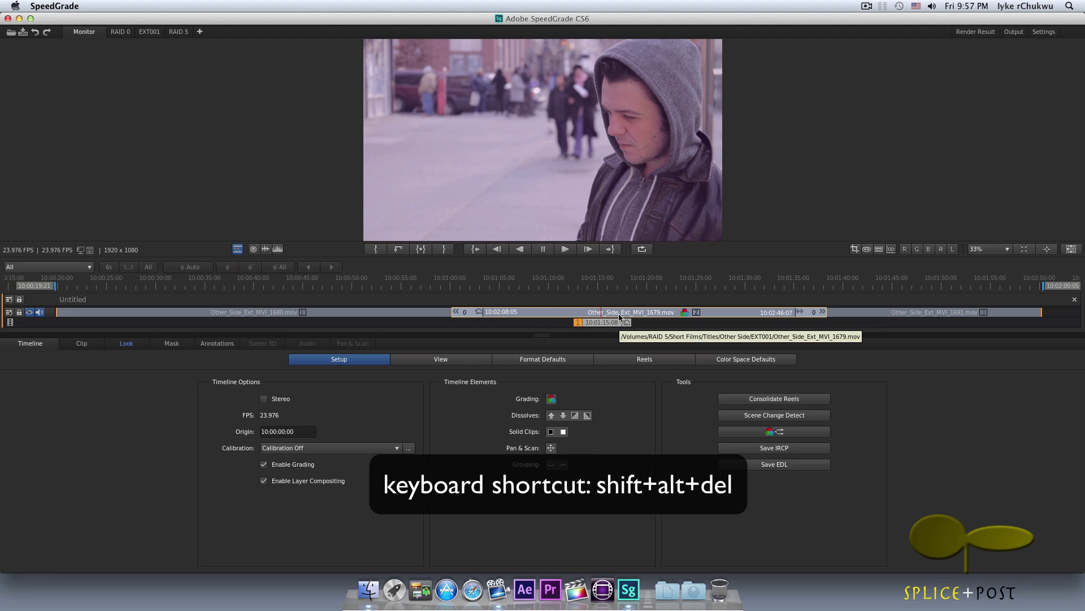
pyautogui.hotkey('shift', 'alt', 'Delete')
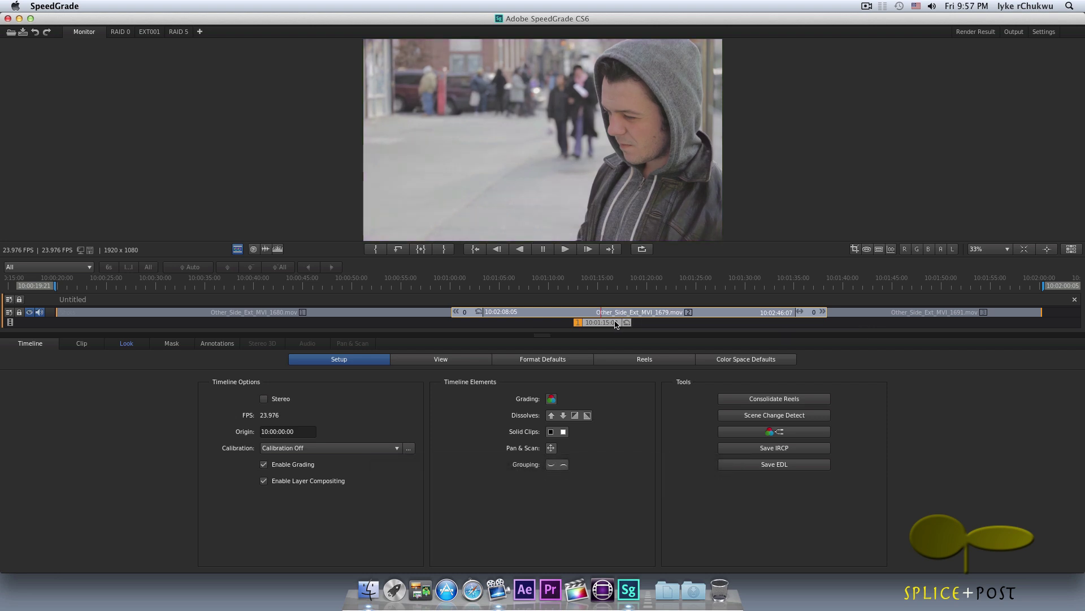
pyautogui.click(615, 326)
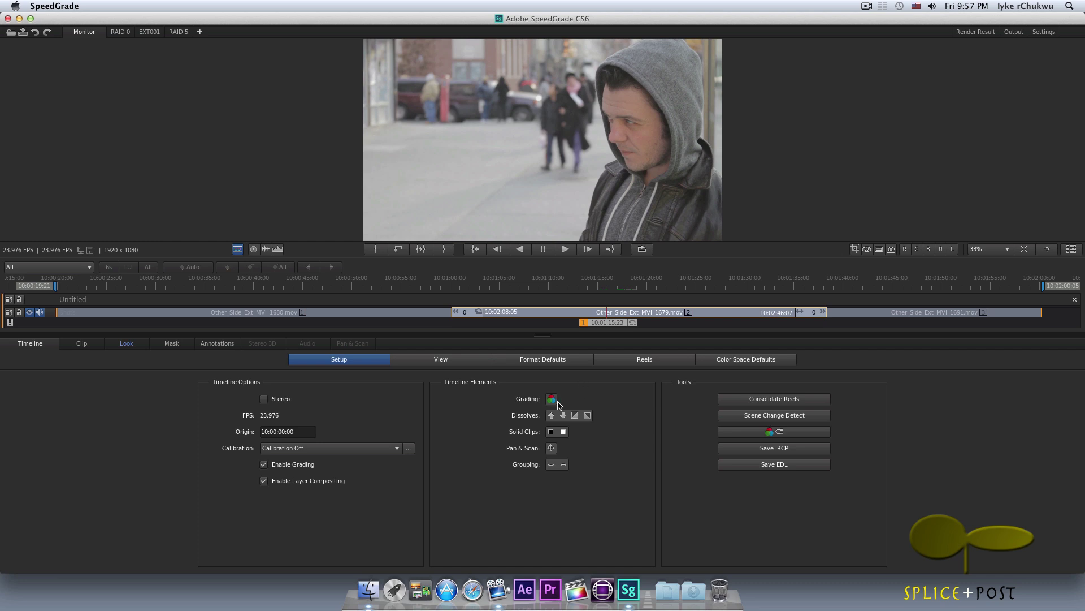
# Drop a Grading element from Timeline Elements onto a track over the 1679 clip
pyautogui.moveTo(555, 401); pyautogui.dragTo(573, 304)
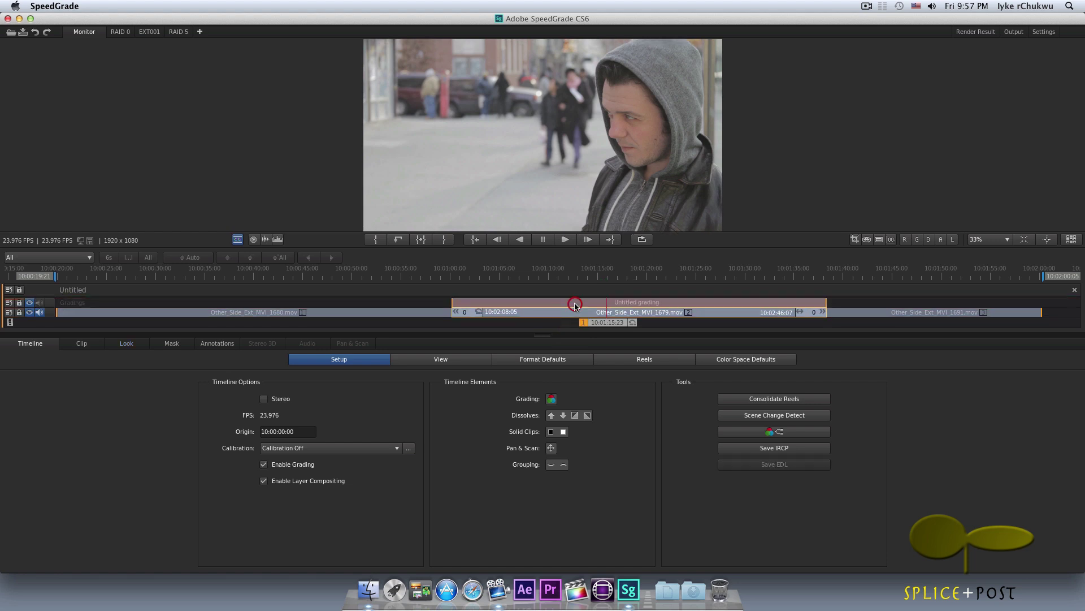
# Select the Untitled grading layer, show its Look colour wheels, and compare clip 1679 ungraded and graded
pyautogui.click(612, 302)
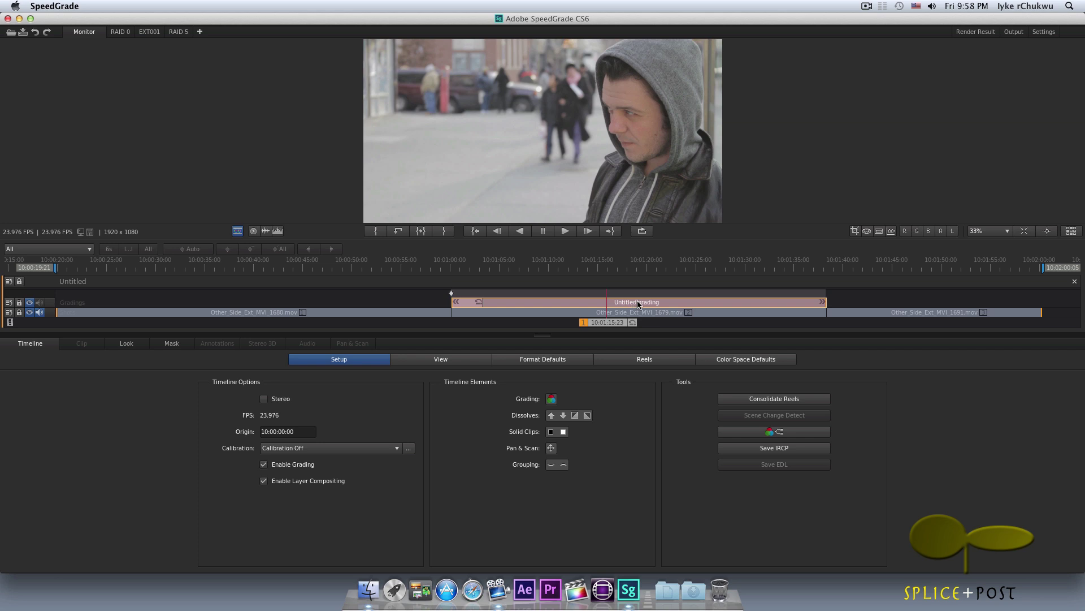
pyautogui.click(122, 343)
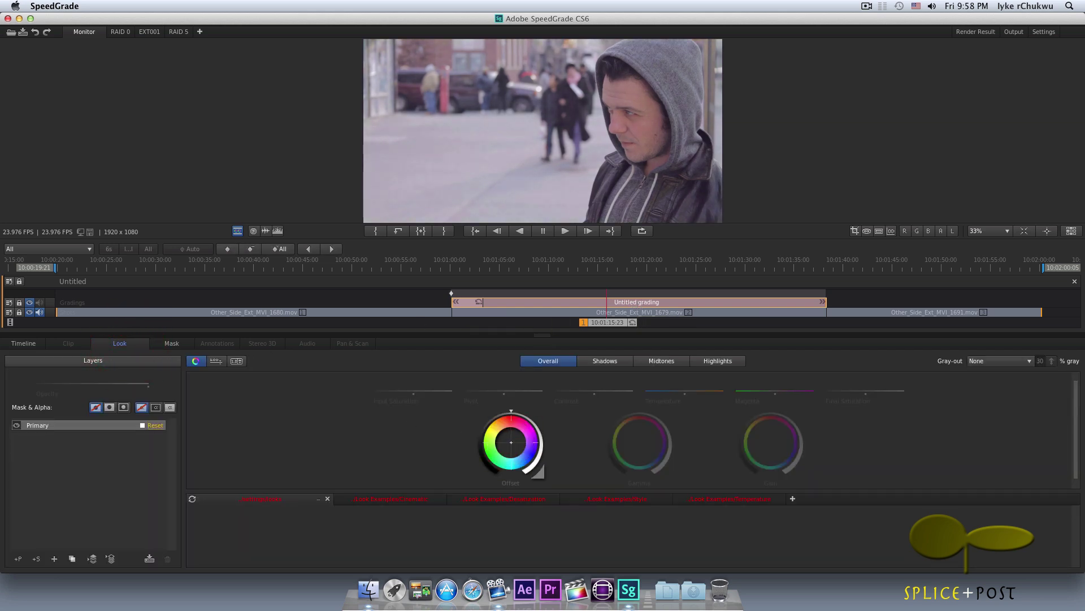
pyautogui.click(619, 316)
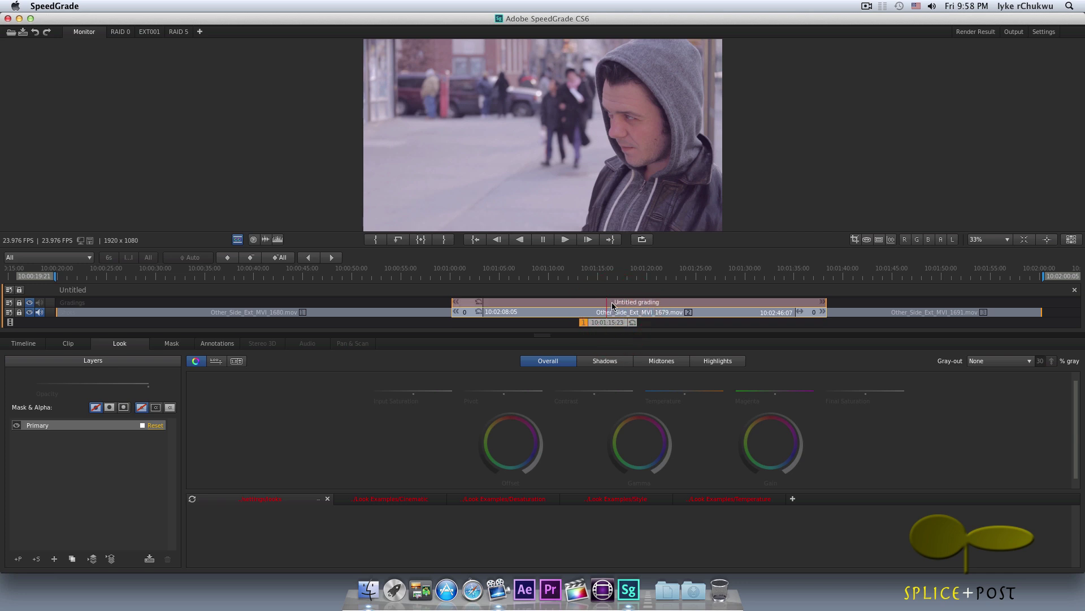
pyautogui.click(612, 301)
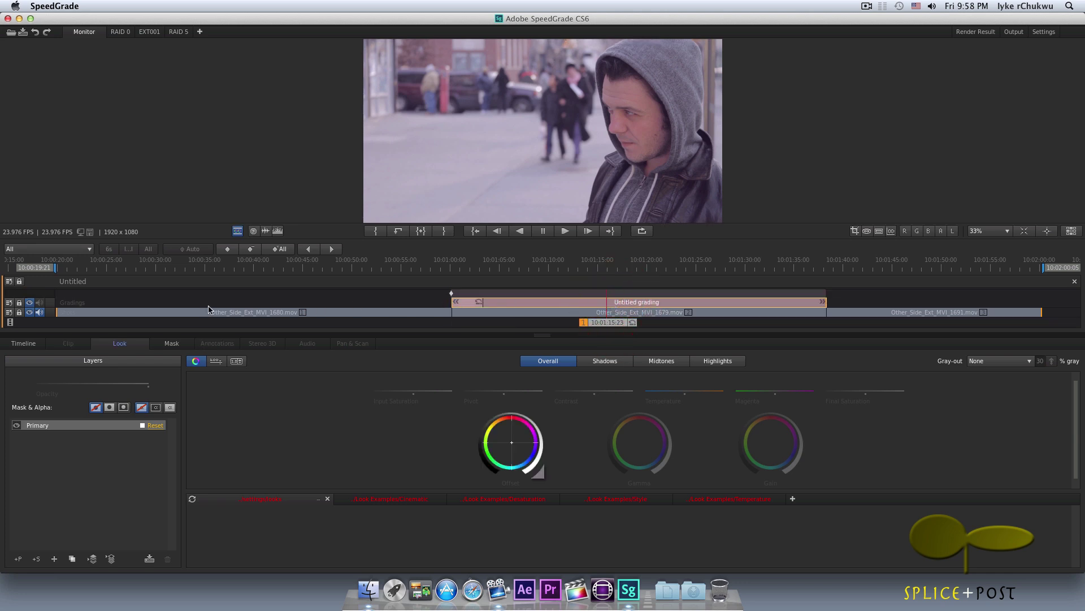
# Scrub into the first clip, then stretch the Untitled grading across clips 1680, 1679 and 1691
pyautogui.moveTo(612, 328); pyautogui.dragTo(85, 306)
pyautogui.moveTo(491, 326); pyautogui.dragTo(890, 328)
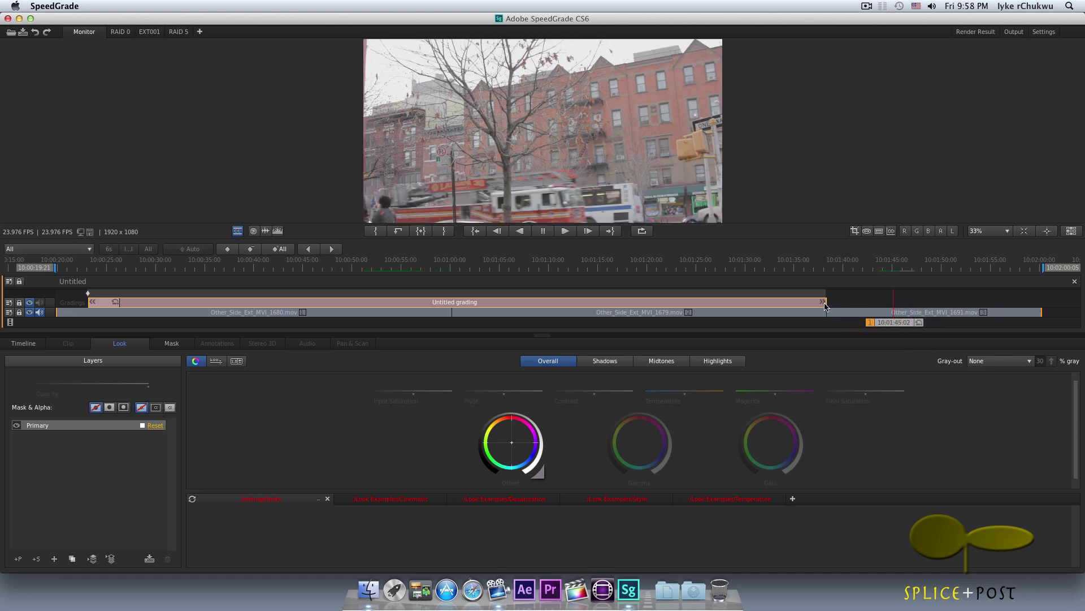
pyautogui.moveTo(826, 302); pyautogui.dragTo(1022, 304)
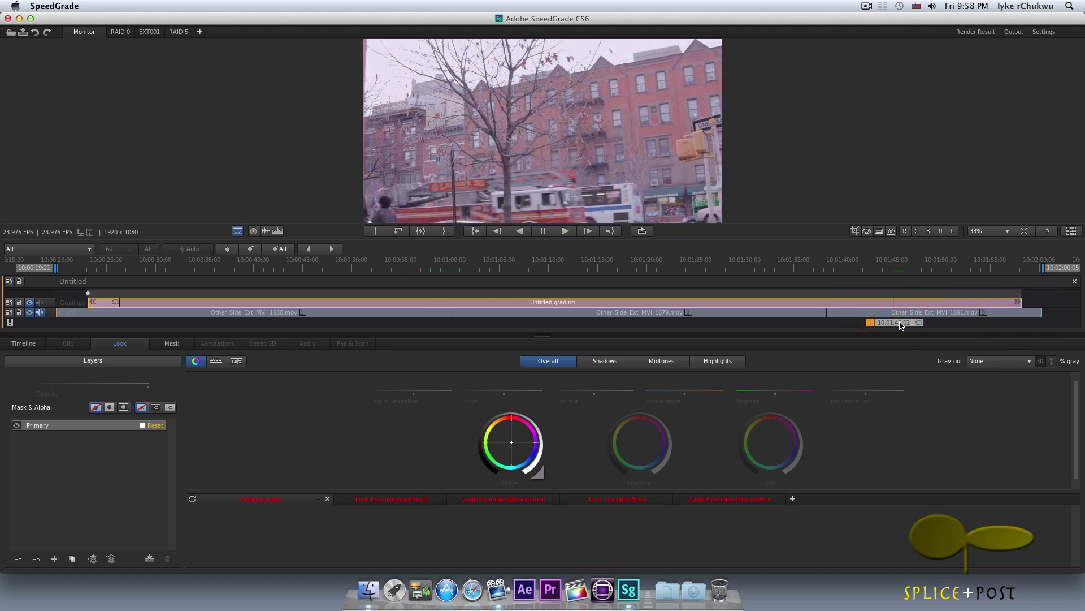
pyautogui.moveTo(899, 325); pyautogui.dragTo(591, 323)
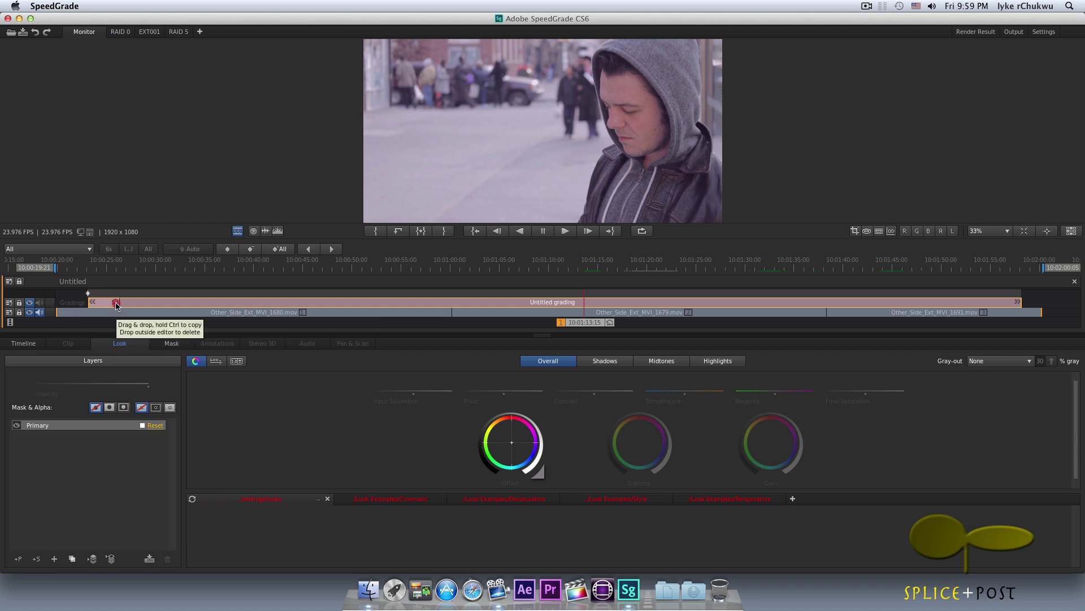
# Delete the grading layer and place Other_Side_Ext_MVI_1686.mov on a new upper track, back in Monitor view
pyautogui.moveTo(116, 305); pyautogui.dragTo(71, 346)
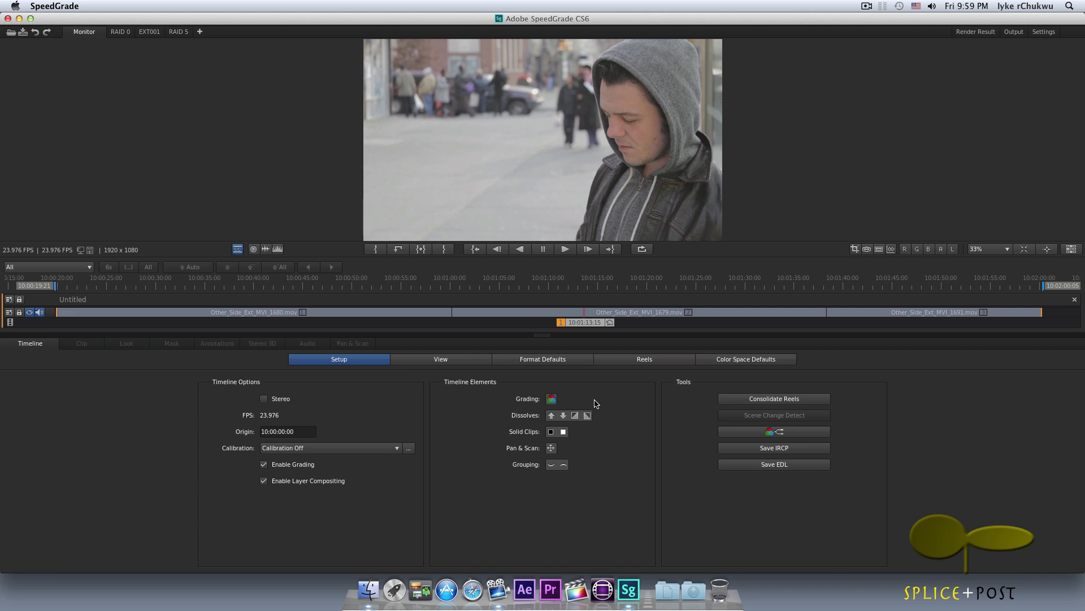
pyautogui.hotkey('ctrl', 'Tab')
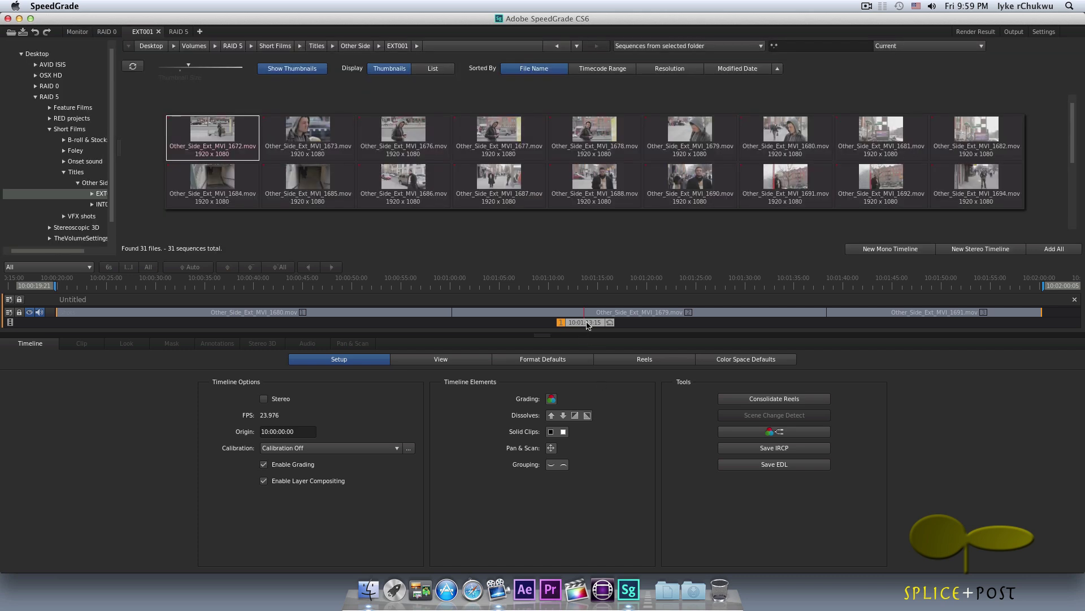
pyautogui.click(413, 181)
pyautogui.moveTo(413, 181); pyautogui.dragTo(538, 301)
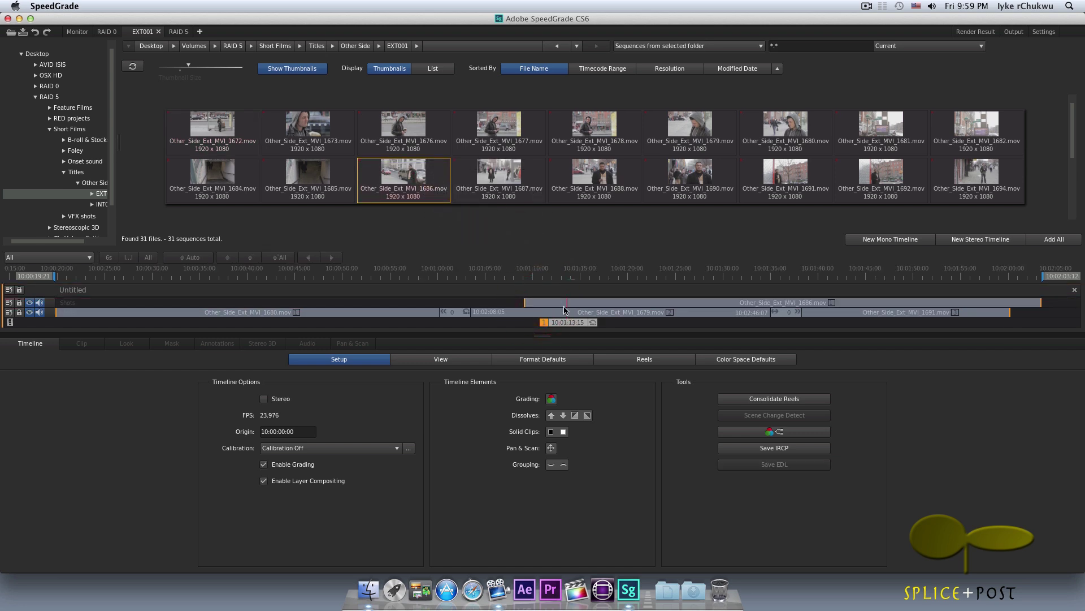
pyautogui.moveTo(604, 304)
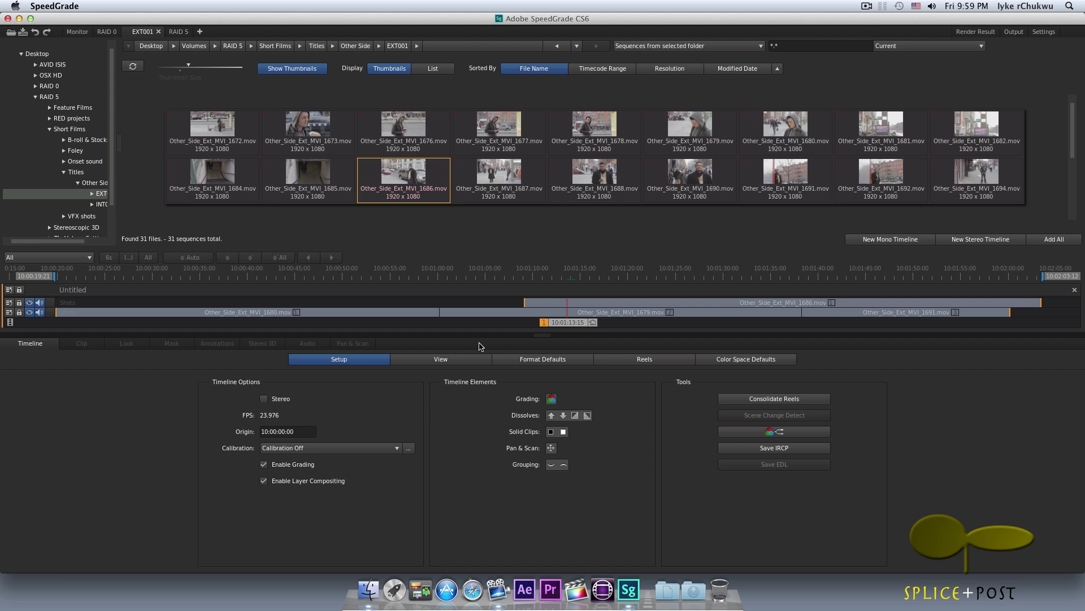
pyautogui.press('Tab')
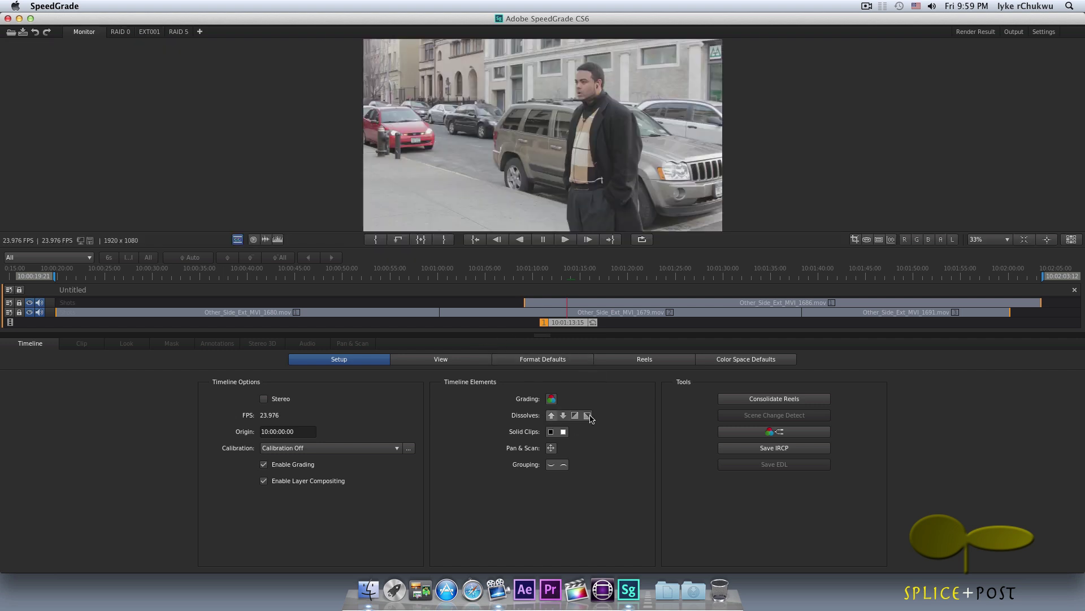
pyautogui.click(572, 303)
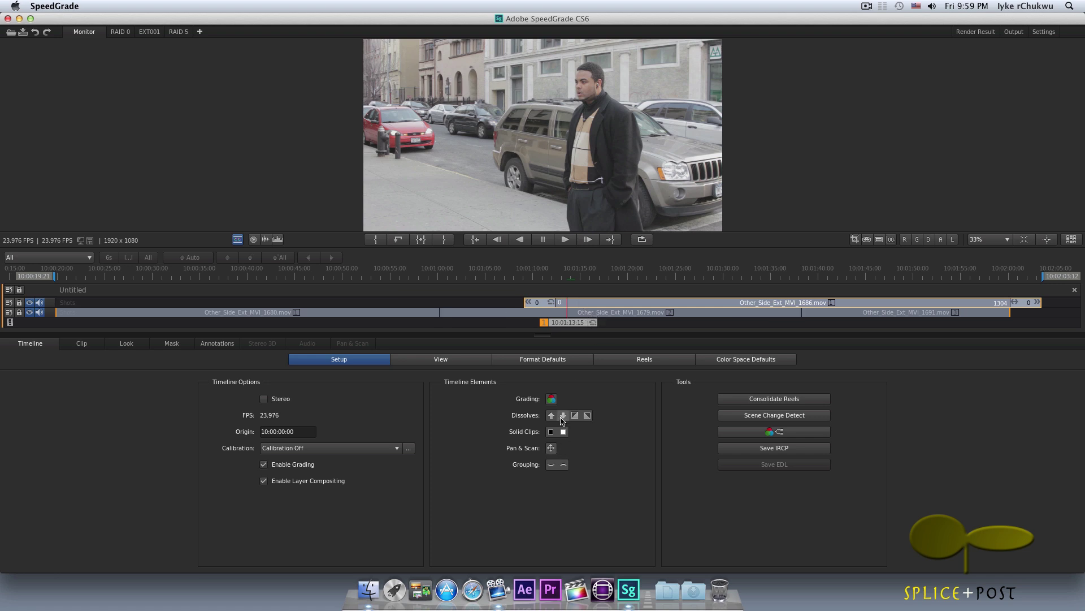
pyautogui.click(564, 417)
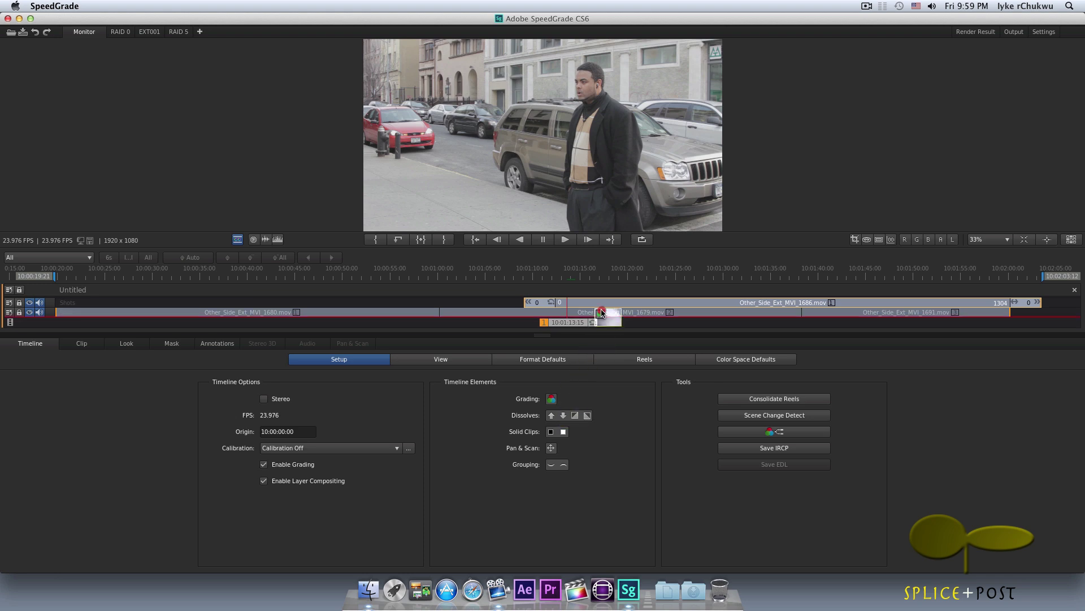
pyautogui.click(601, 311)
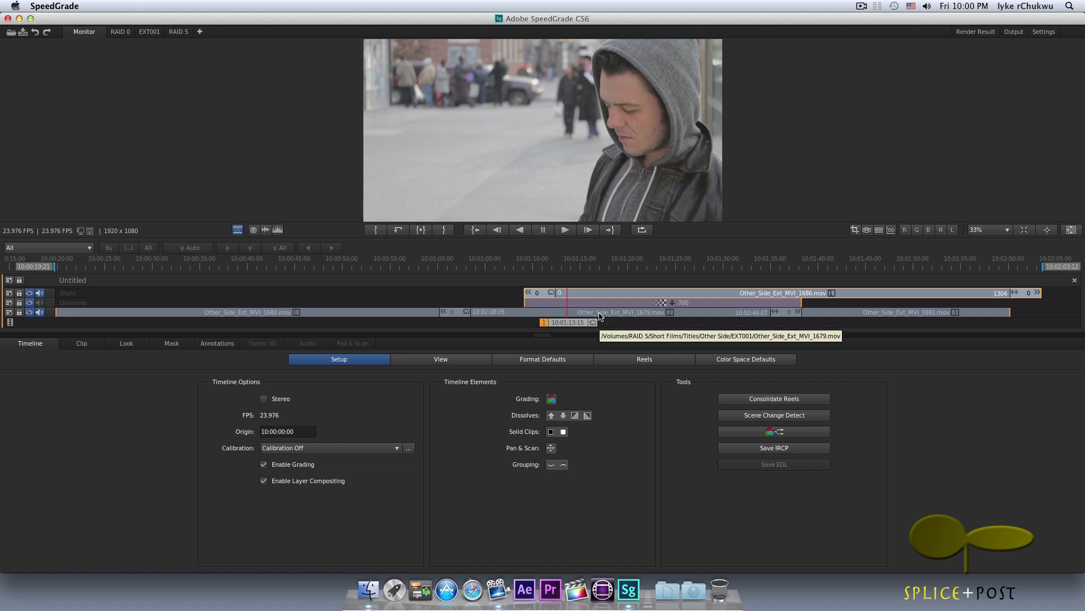
pyautogui.click(553, 305)
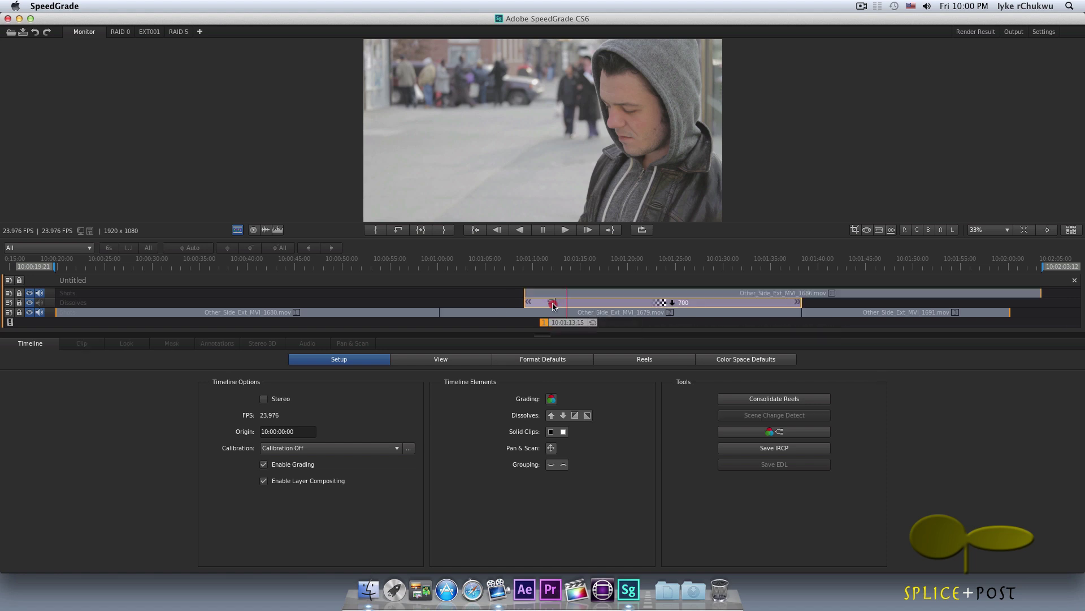
pyautogui.press('Delete')
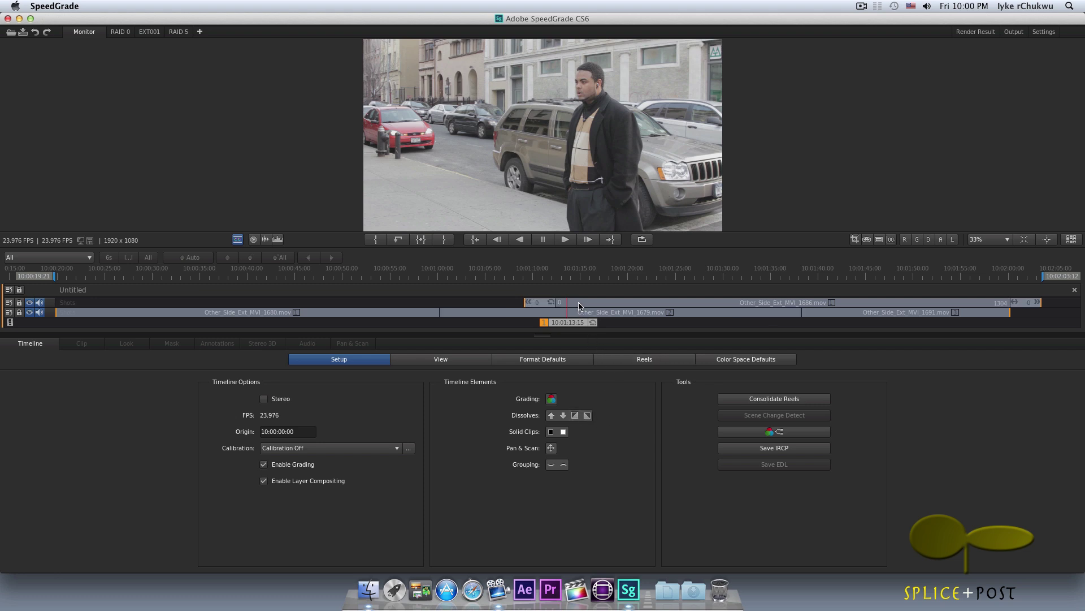
pyautogui.click(581, 313)
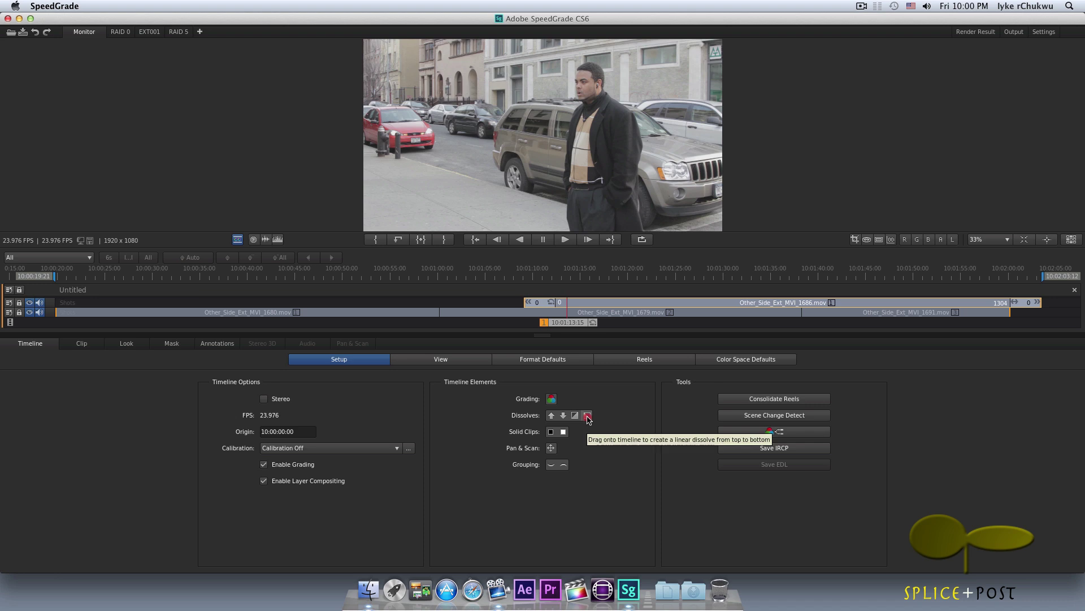
pyautogui.moveTo(587, 419); pyautogui.dragTo(654, 332)
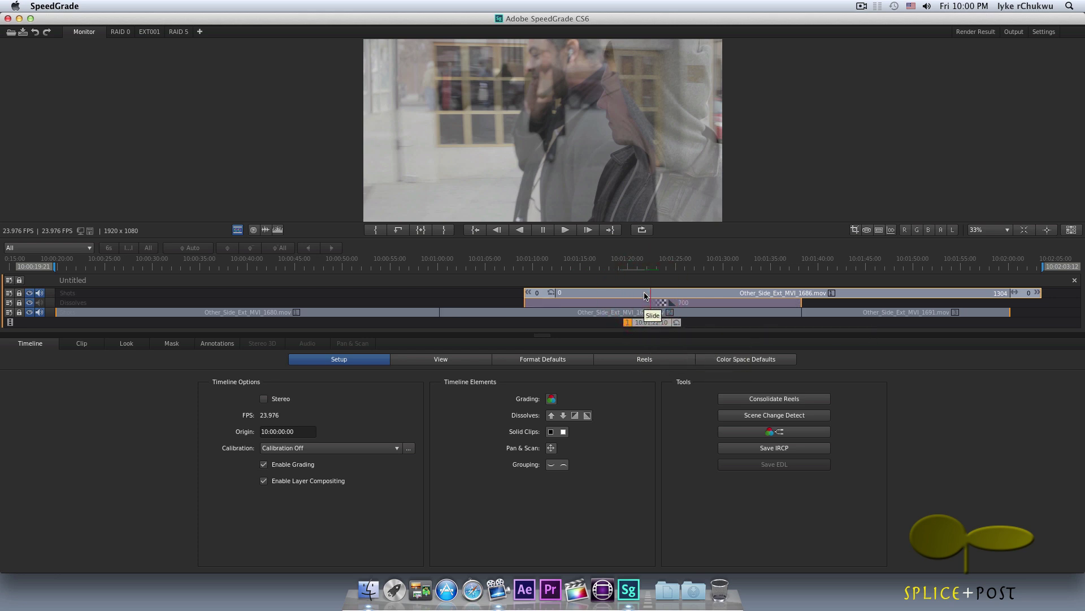
pyautogui.click(122, 343)
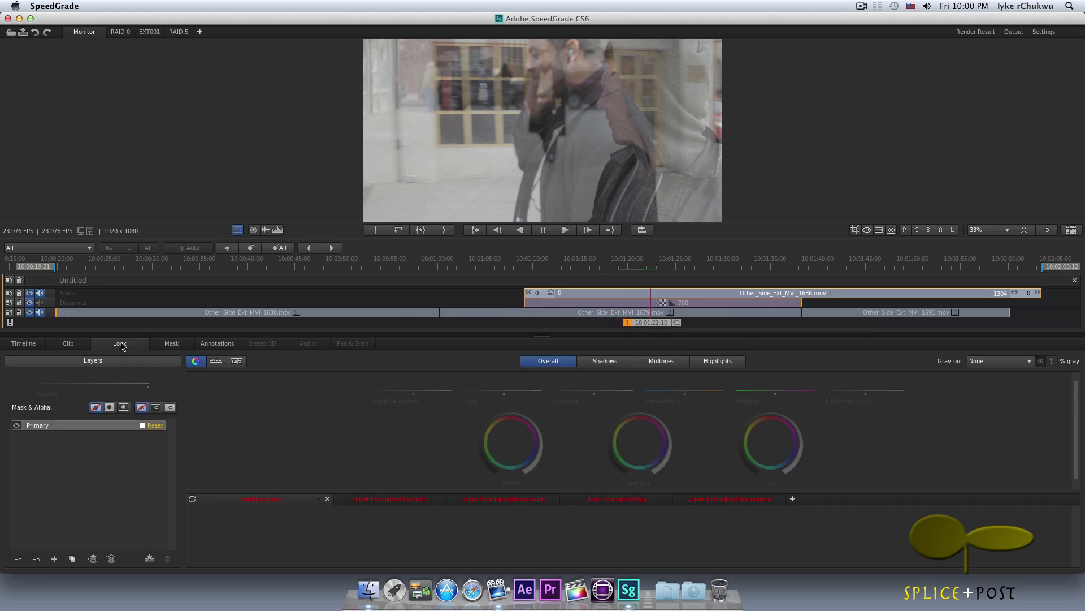
pyautogui.moveTo(510, 442); pyautogui.dragTo(515, 443)
pyautogui.click(620, 312)
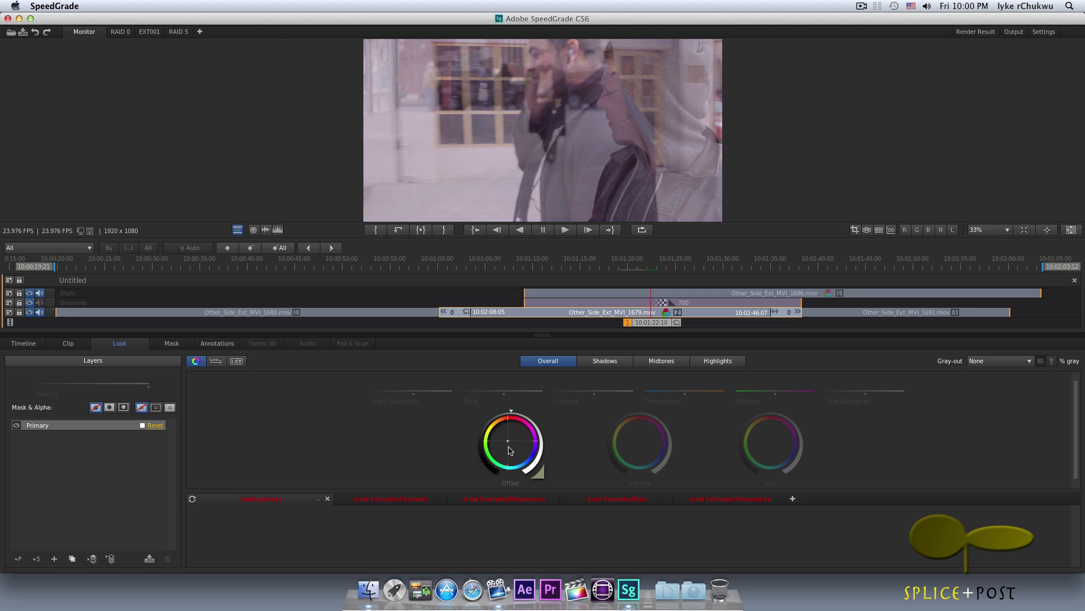
pyautogui.click(25, 344)
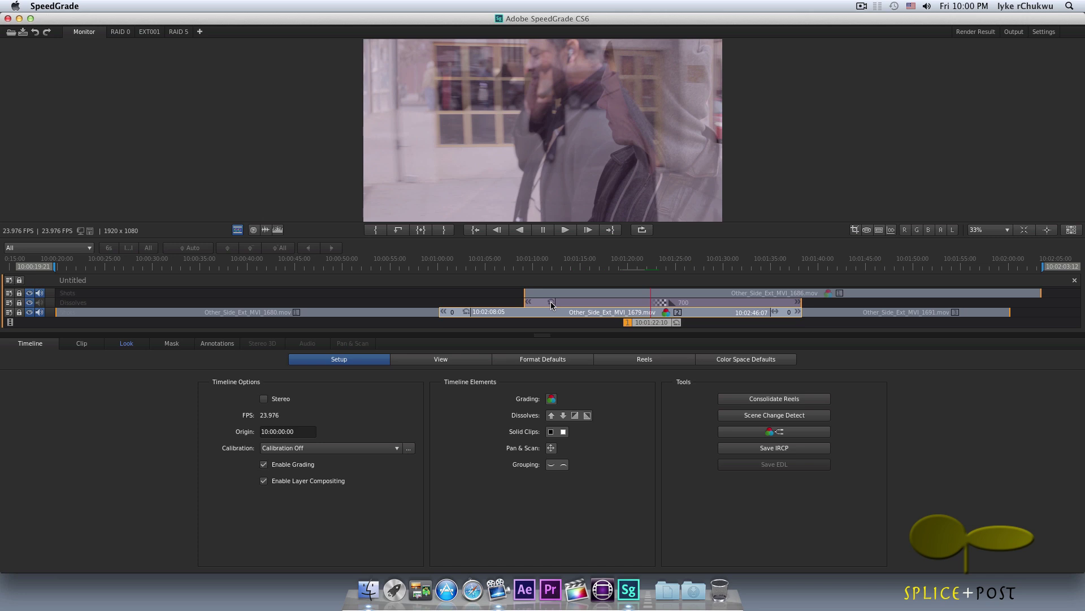
pyautogui.click(551, 305)
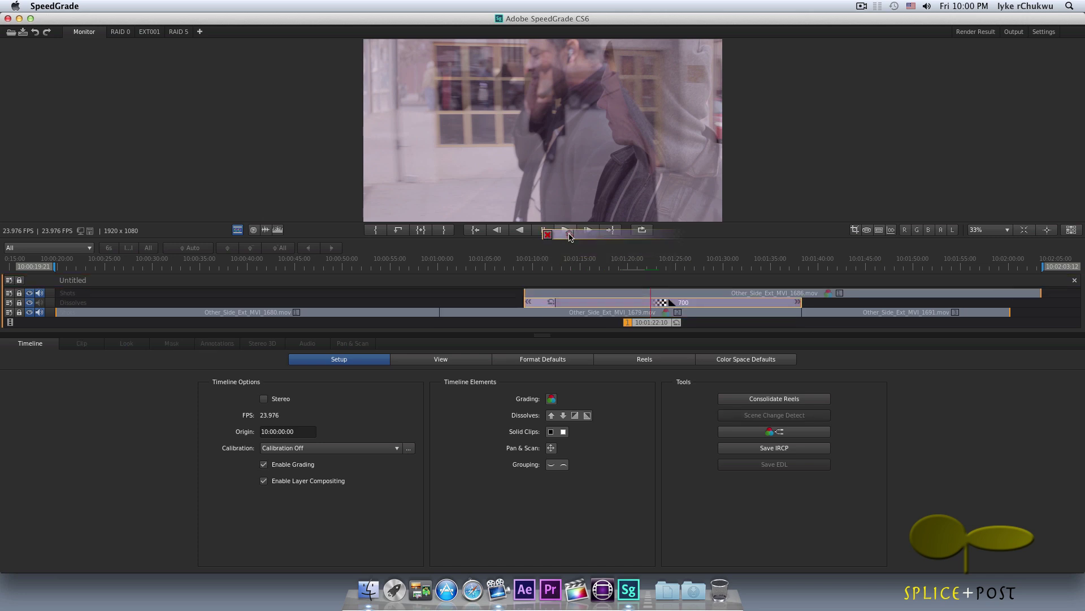
pyautogui.press('Delete')
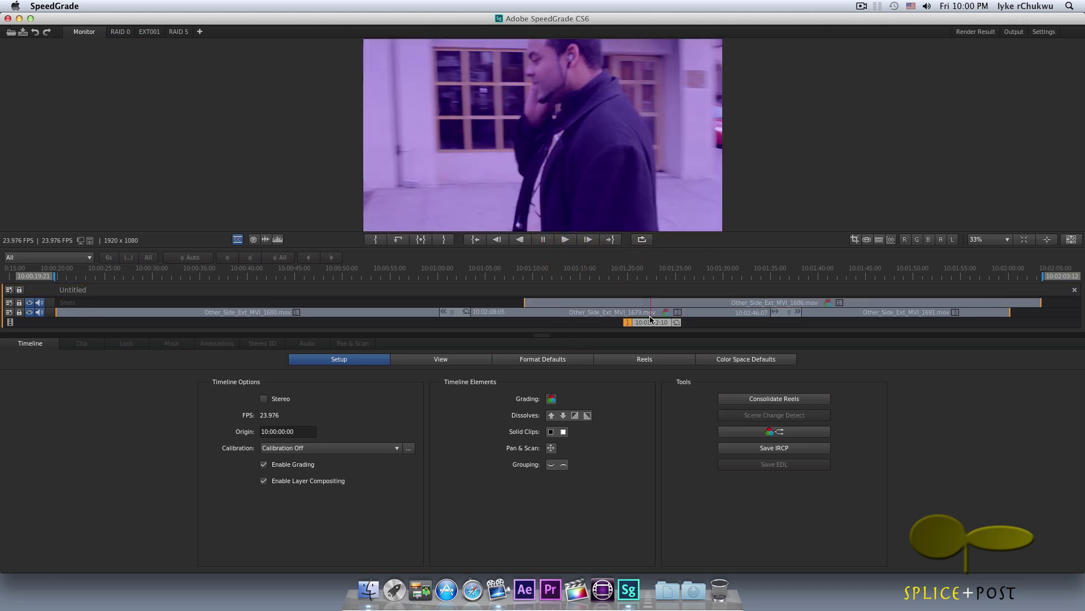
pyautogui.click(655, 314)
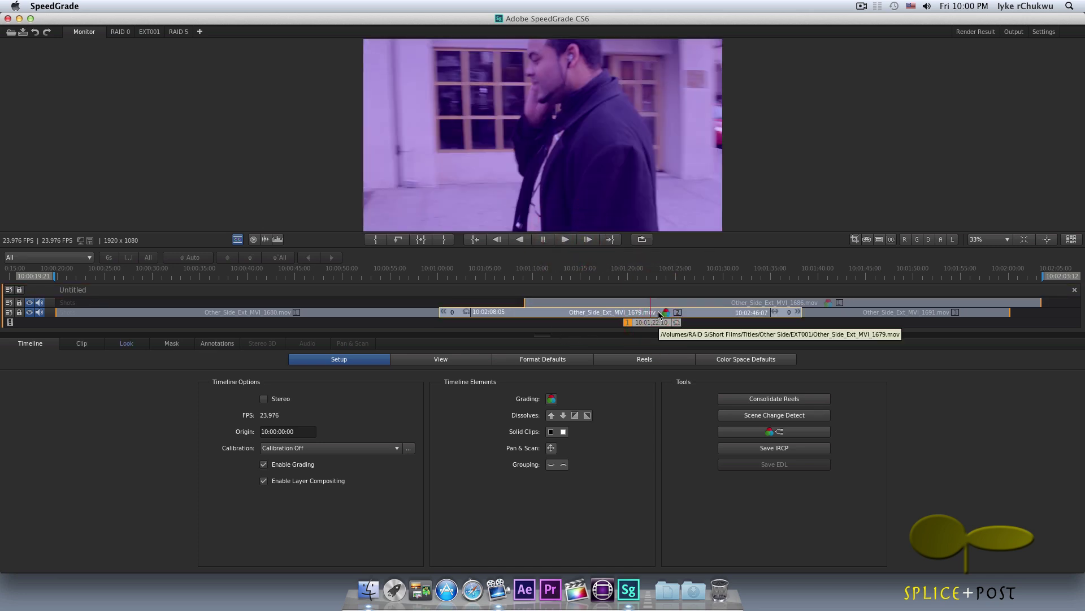
pyautogui.click(643, 307)
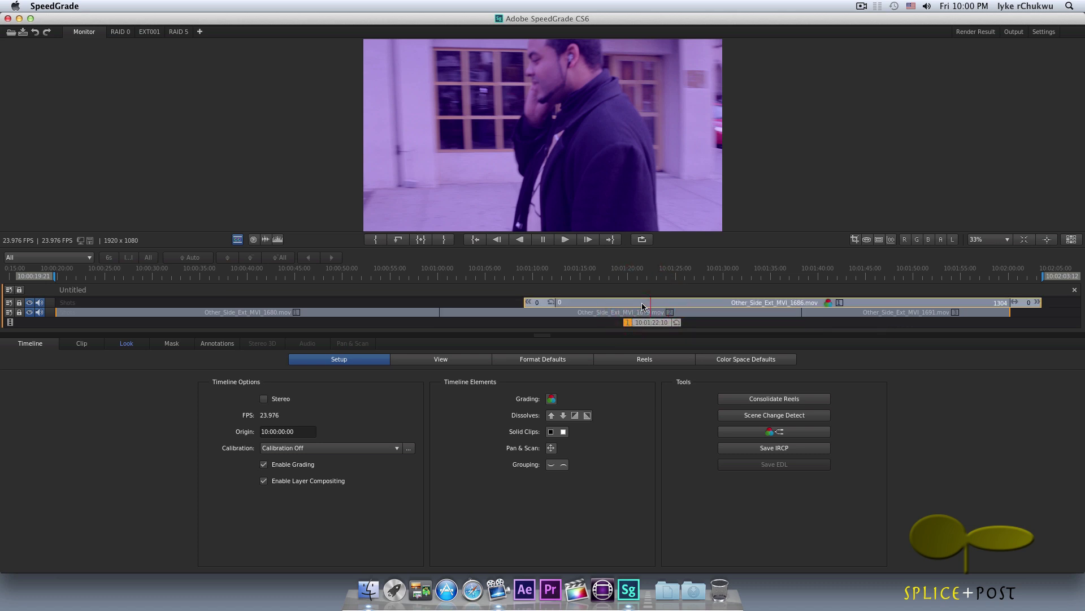
pyautogui.hotkey('ctrl', 'z')
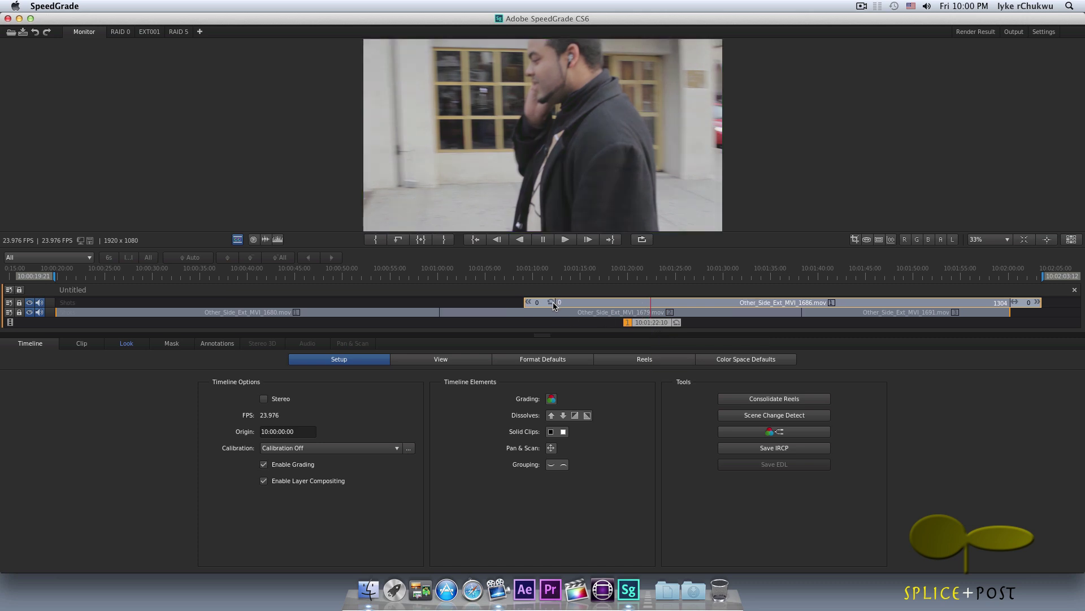
pyautogui.click(570, 309)
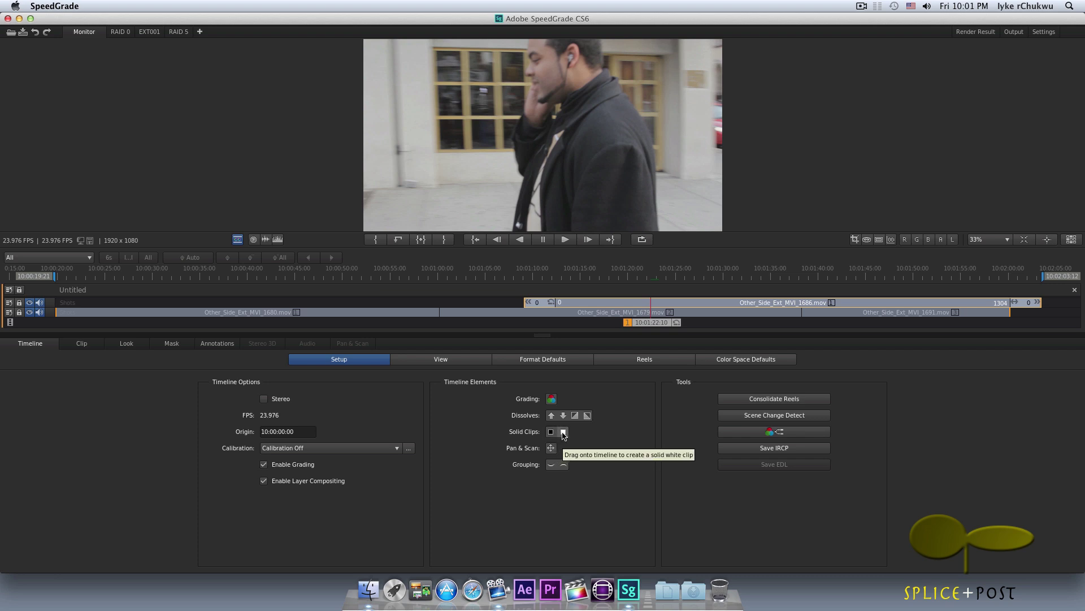
pyautogui.moveTo(561, 434); pyautogui.dragTo(743, 207)
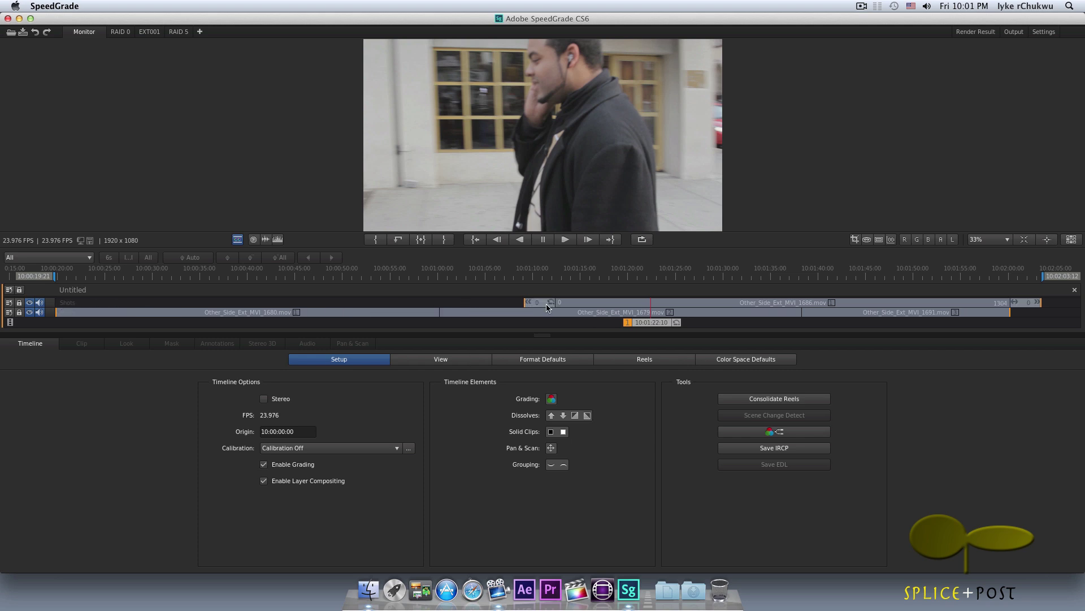
# Add a Pan & Scan track, then drag it off the timeline to remove it
pyautogui.moveTo(551, 447); pyautogui.dragTo(599, 304)
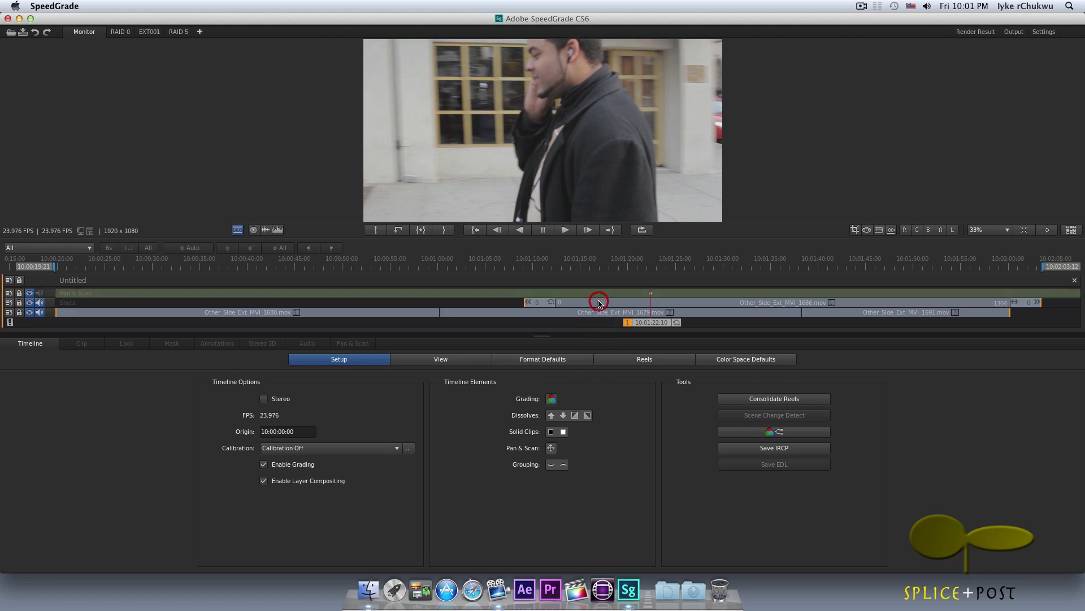
pyautogui.click(483, 293)
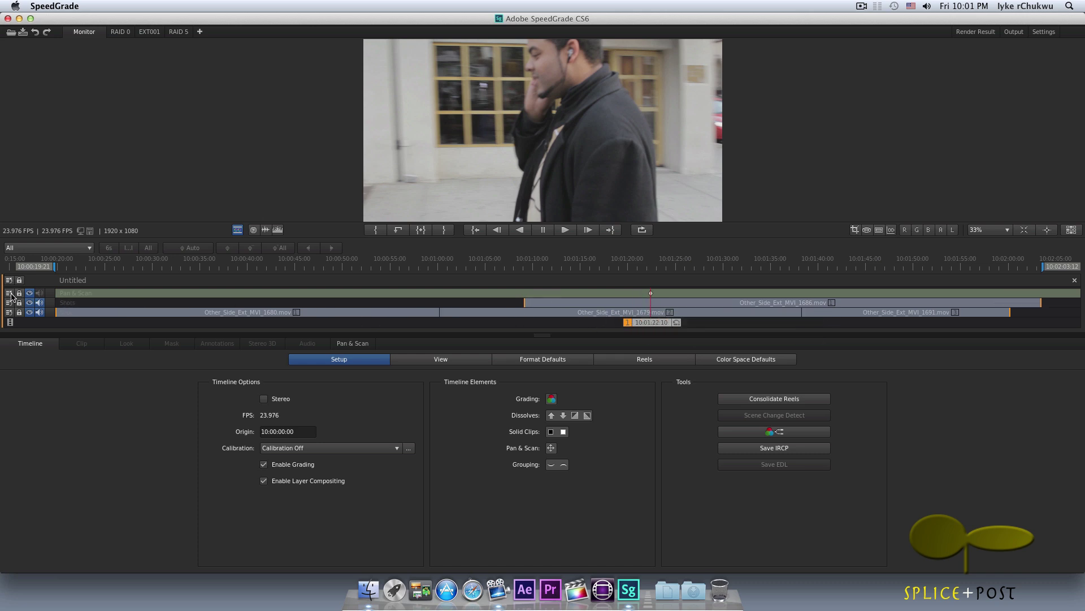
pyautogui.moveTo(9, 296); pyautogui.dragTo(175, 203)
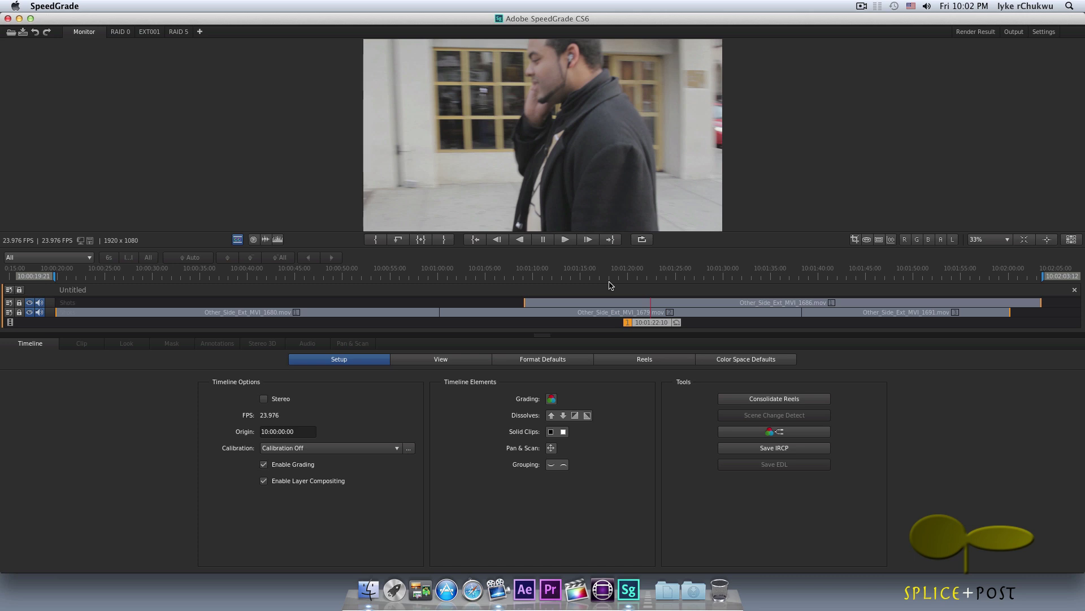
# Select clip Other_Side_Ext_MVI_1679.mov and move the playhead back within it
pyautogui.click(651, 312)
pyautogui.moveTo(650, 323); pyautogui.dragTo(525, 323)
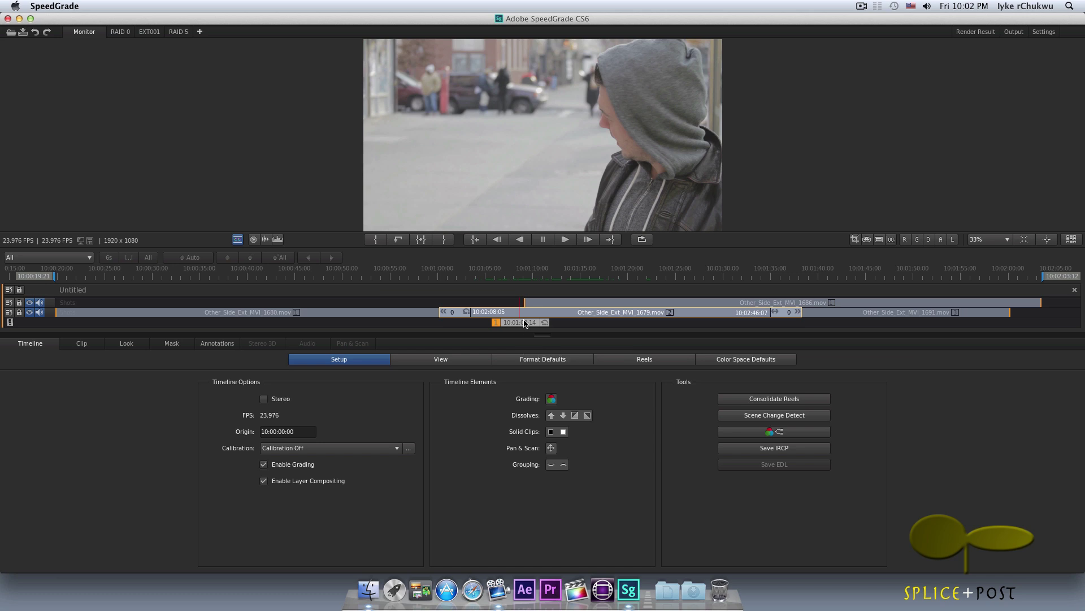
# Scrub through the start of clip 1679 to 10:01:06:04, showing the man in the coat
pyautogui.moveTo(525, 322); pyautogui.dragTo(543, 323)
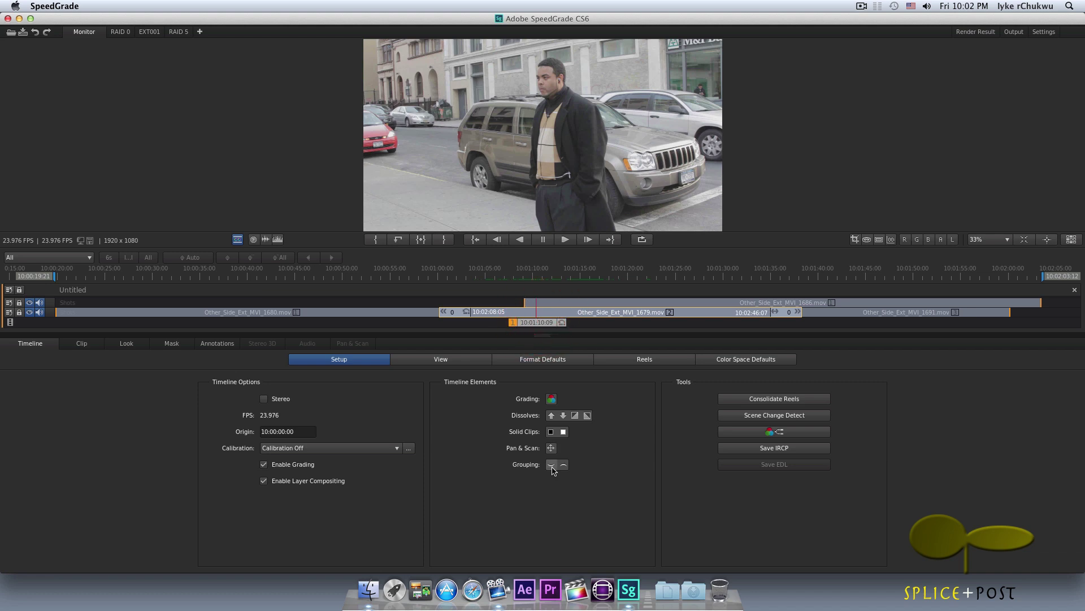
pyautogui.click(561, 324)
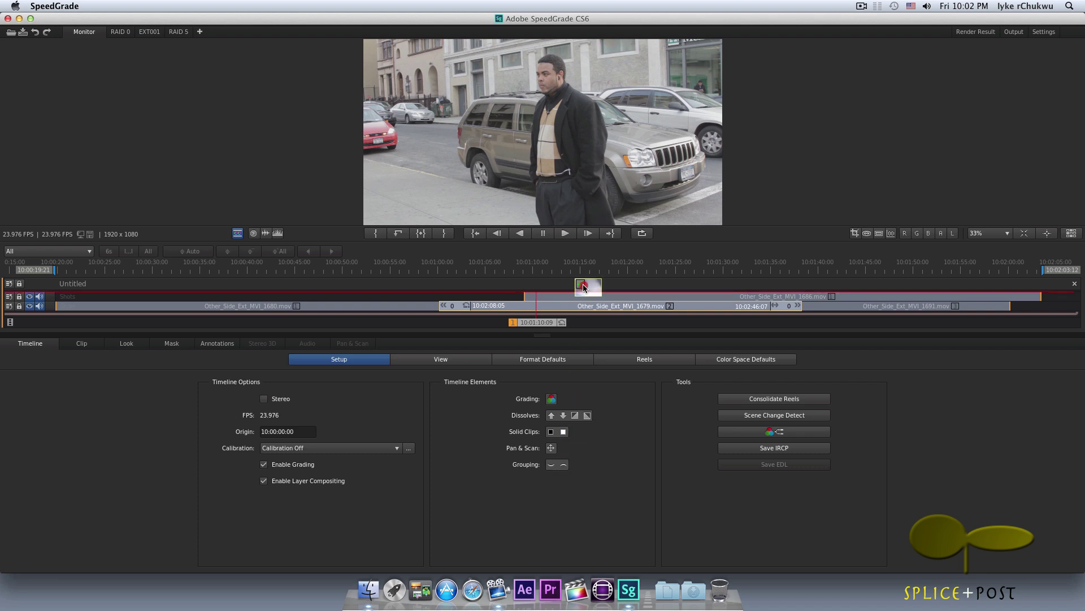
pyautogui.click(584, 290)
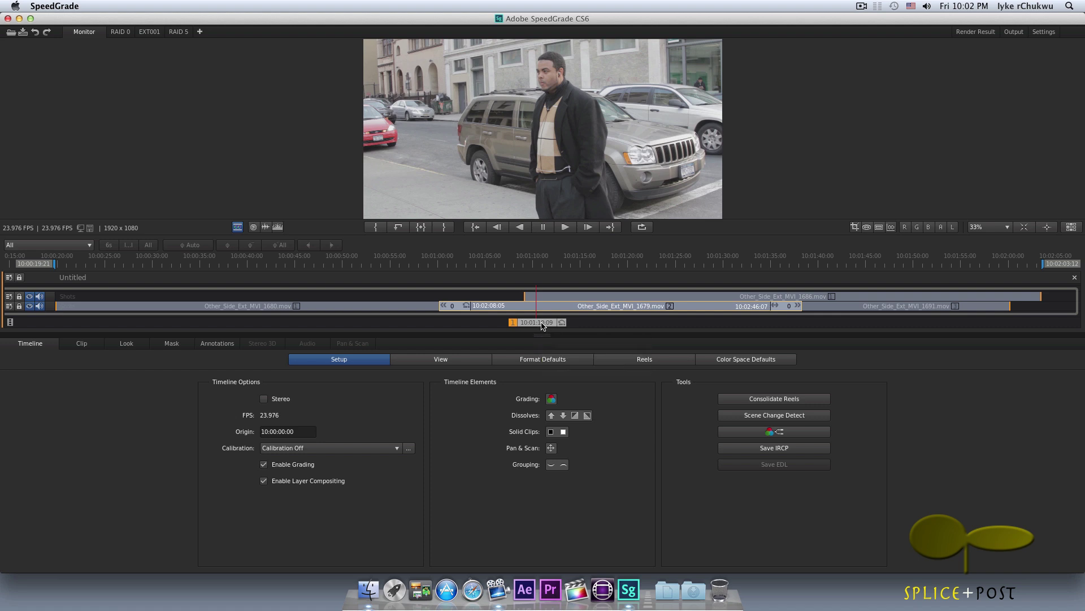
pyautogui.moveTo(542, 325); pyautogui.dragTo(496, 324)
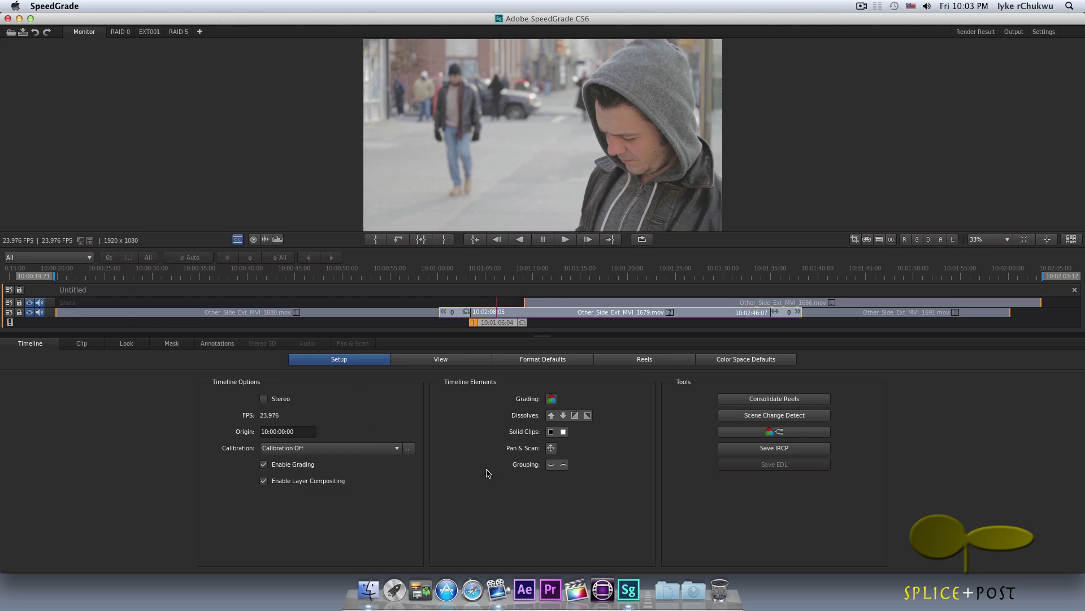
# Jump the playhead to 10:01:11:04 in the man-in-coat shot
pyautogui.click(546, 321)
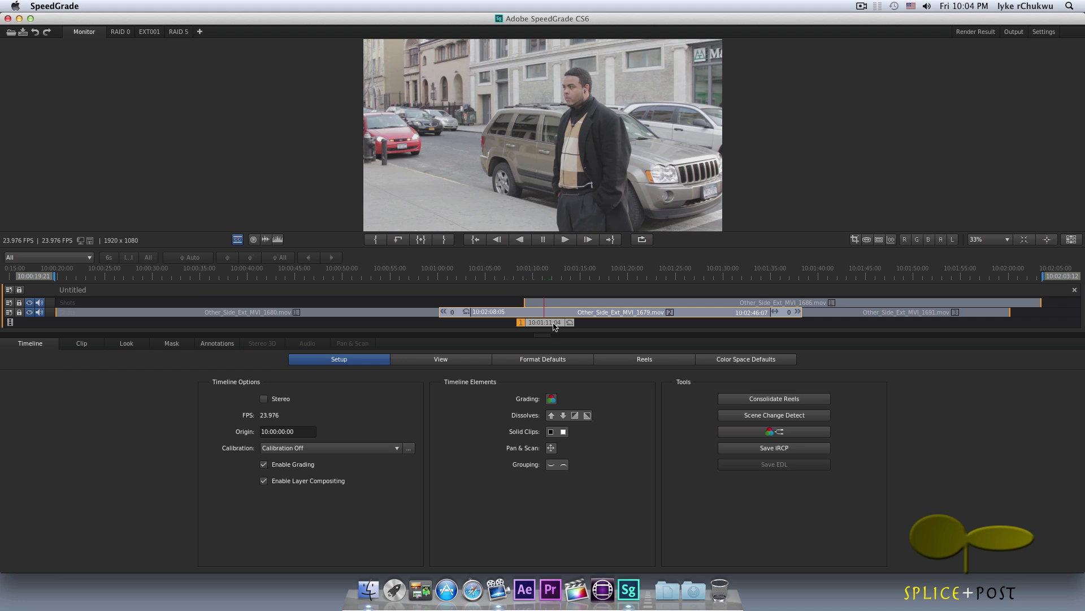
# Remove the upper Shots track holding clip 1686 and select the Other_Side_Ext_MVI_1679 clip
pyautogui.moveTo(547, 307)
pyautogui.moveTo(552, 305); pyautogui.dragTo(573, 208)
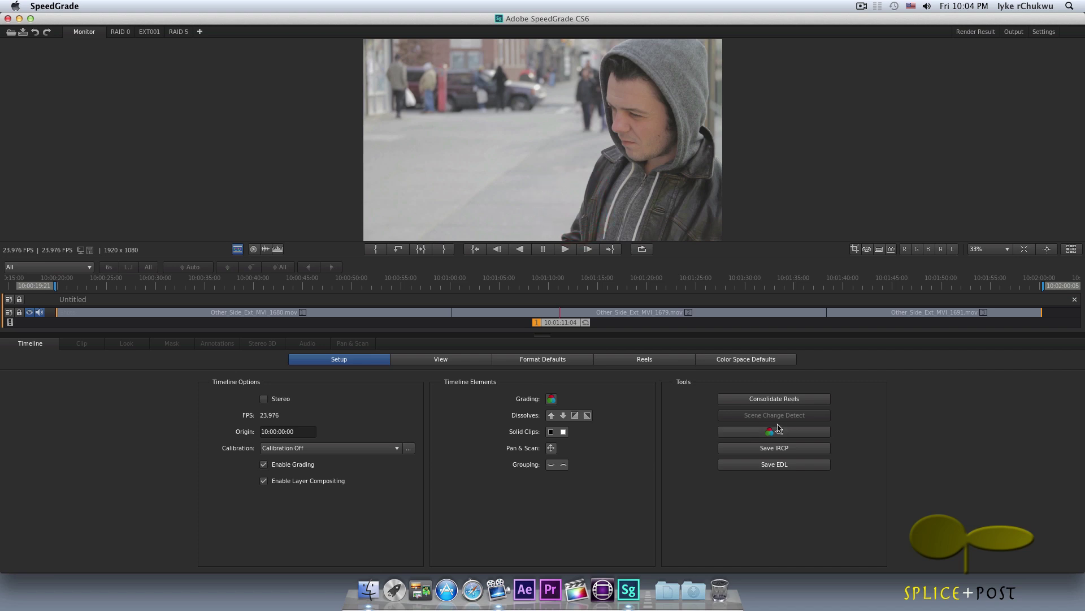
pyautogui.click(569, 313)
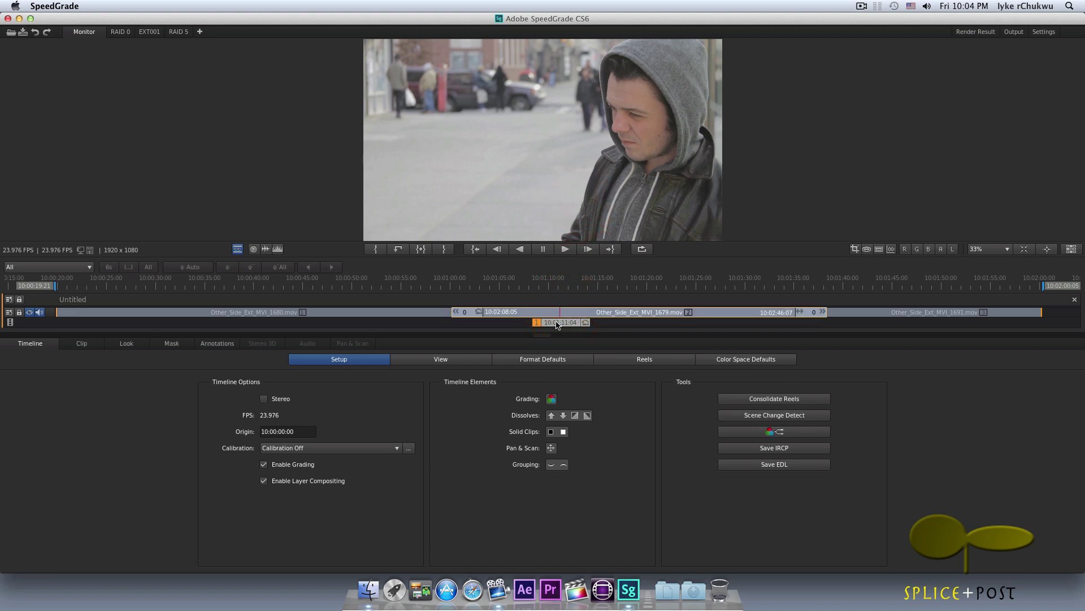
# Grade clip 1679 in the Look tab: lower offset, raise gain, tint slightly pink, then correct midtones
pyautogui.click(127, 343)
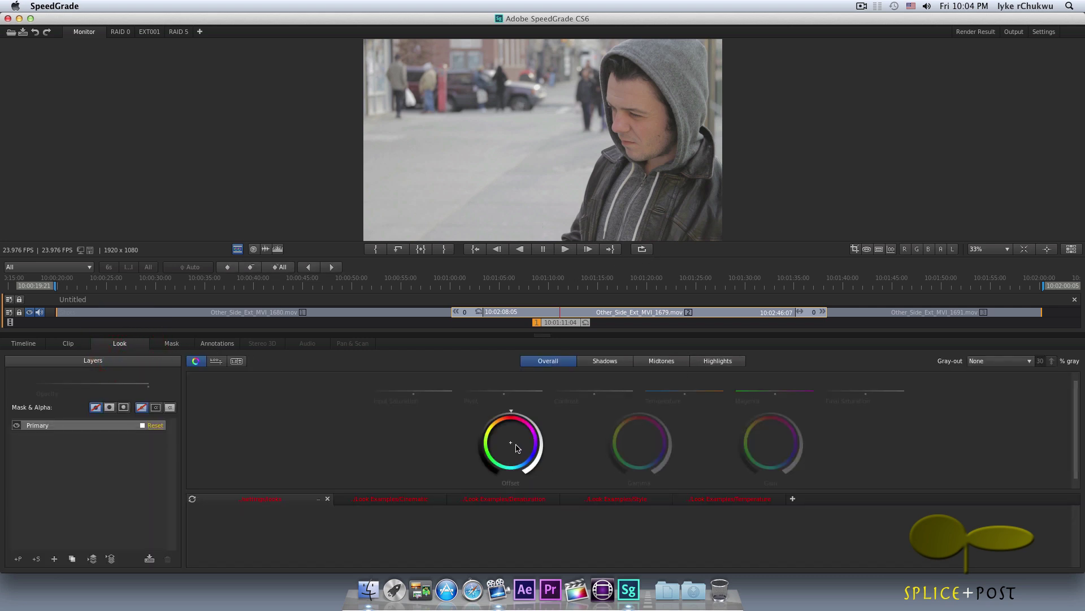
pyautogui.moveTo(512, 415); pyautogui.dragTo(505, 416)
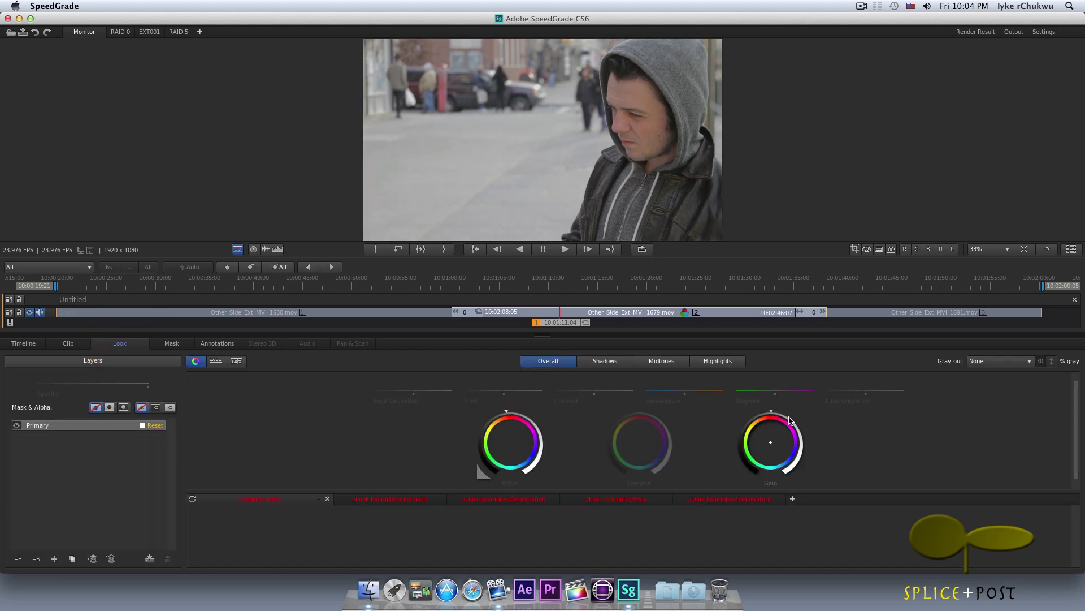
pyautogui.moveTo(774, 415); pyautogui.dragTo(824, 412)
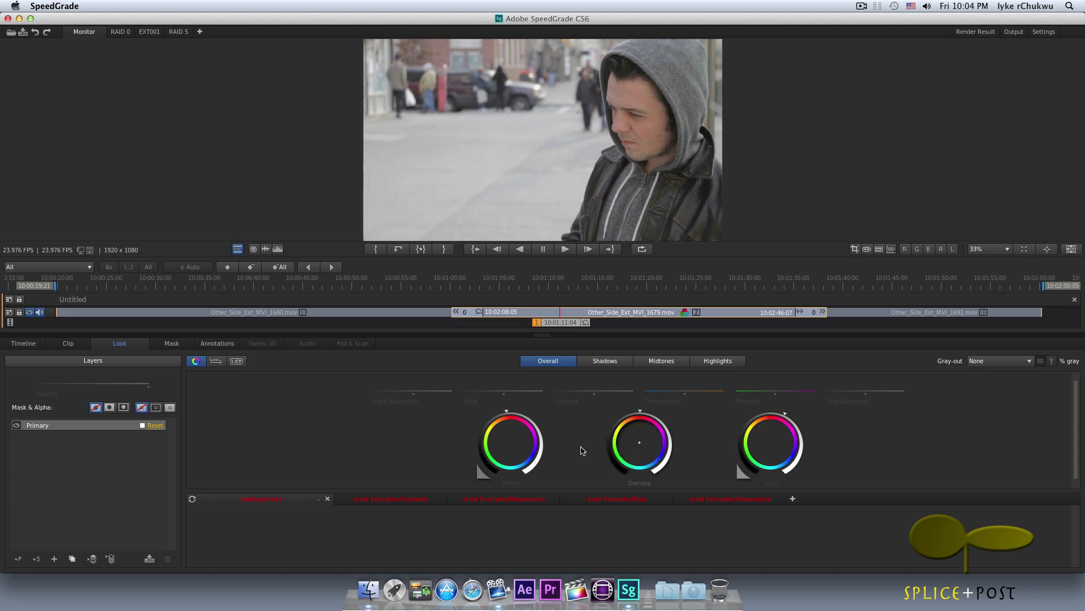
pyautogui.moveTo(515, 445); pyautogui.dragTo(519, 446)
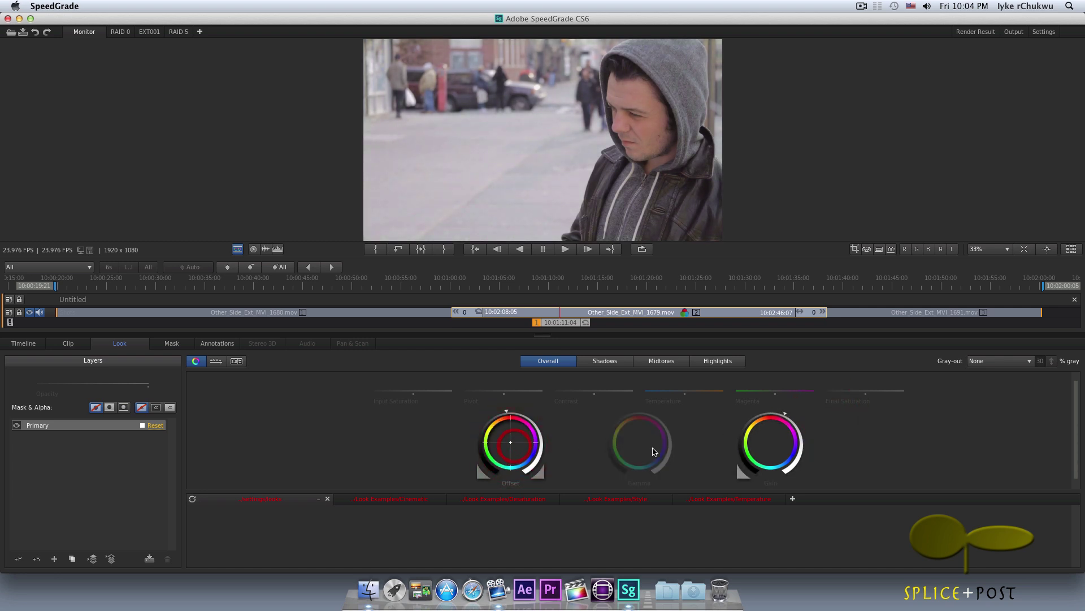
pyautogui.moveTo(663, 451); pyautogui.dragTo(678, 452)
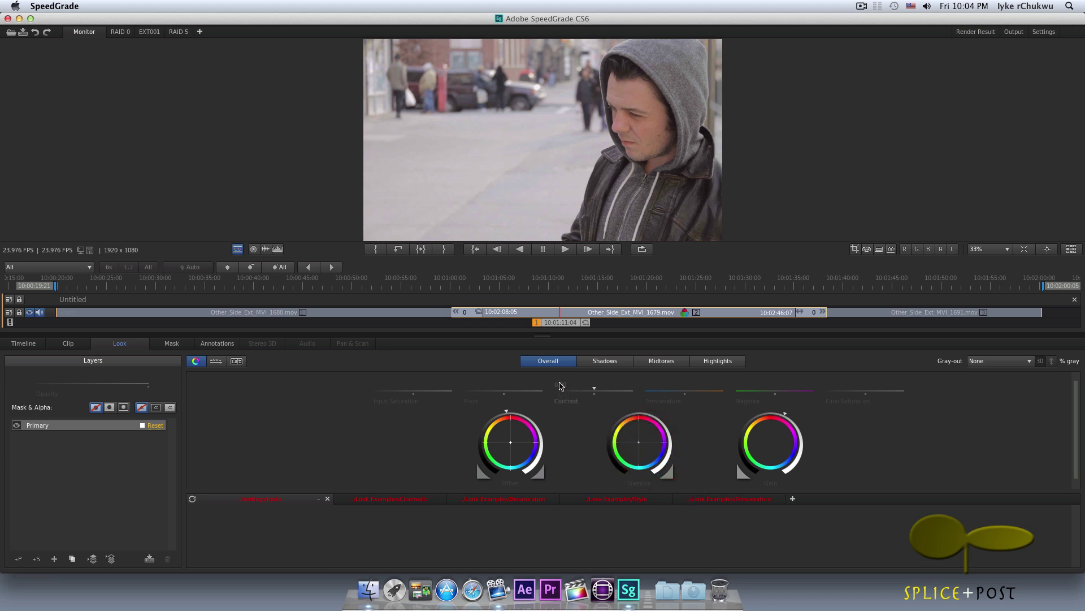
pyautogui.moveTo(562, 323); pyautogui.dragTo(638, 334)
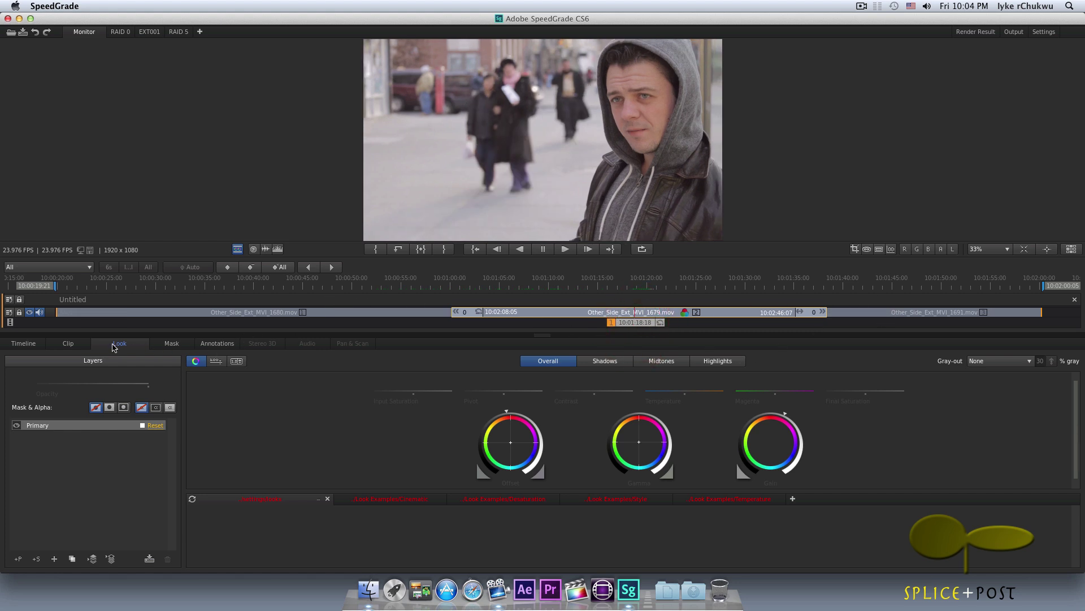
# Extract the clip grades onto a new Gradings track from Timeline Setup
pyautogui.click(28, 343)
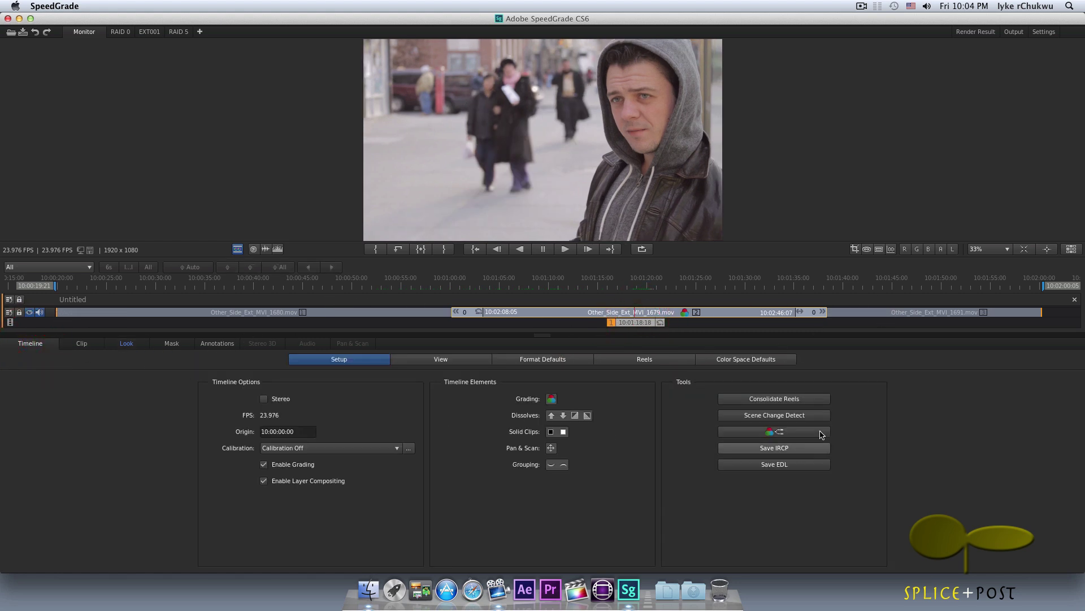
pyautogui.click(769, 433)
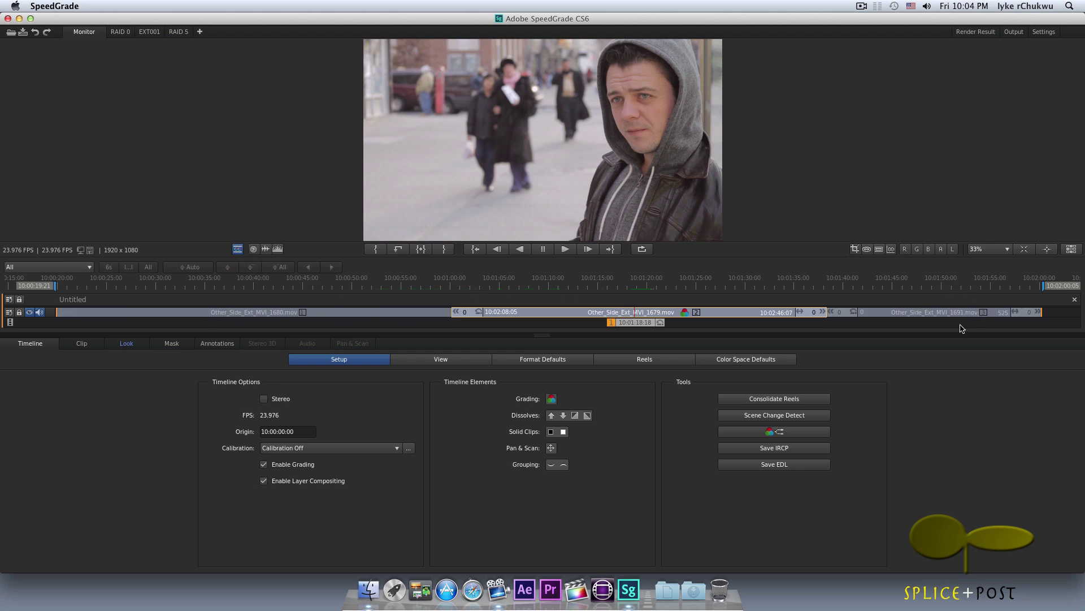
pyautogui.click(789, 432)
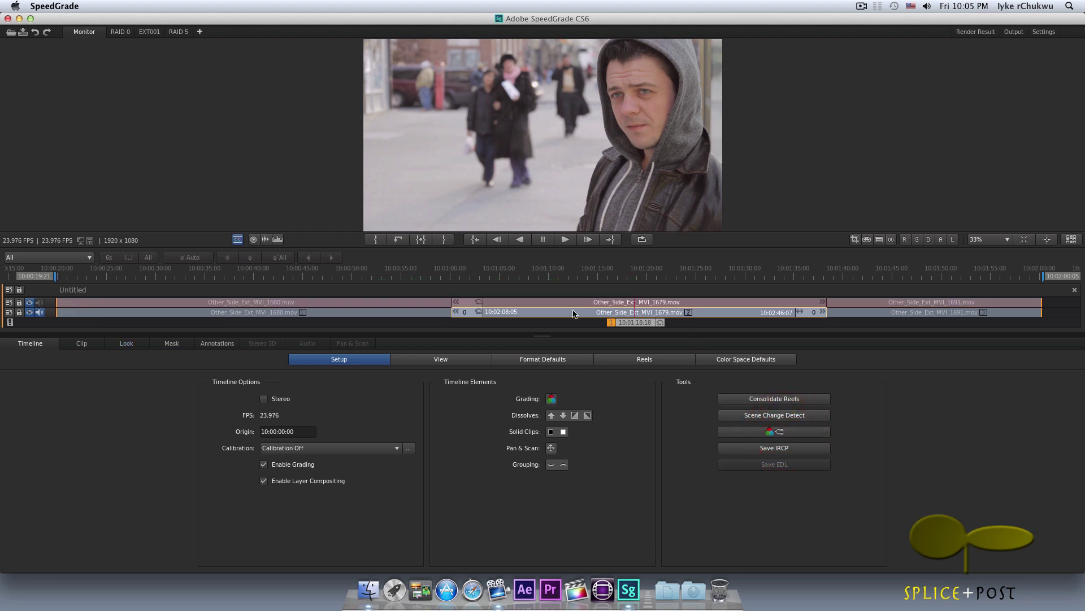
# Delete the 1680 and 1691 grades, leaving only the 1679 grade selected on the Gradings track
pyautogui.click(215, 303)
pyautogui.moveTo(903, 305)
pyautogui.moveTo(208, 308)
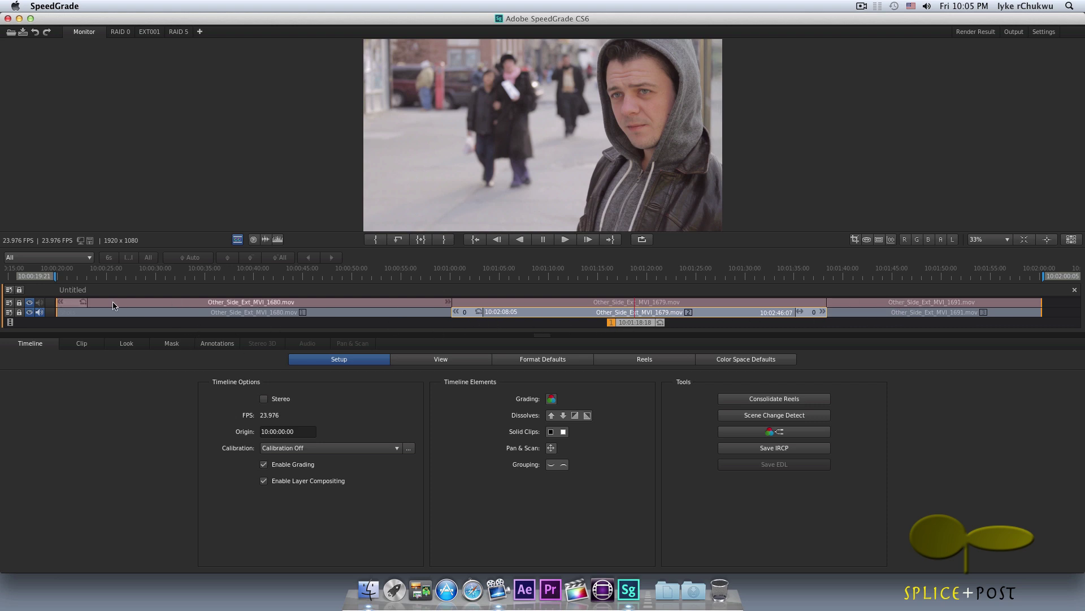
pyautogui.click(84, 304)
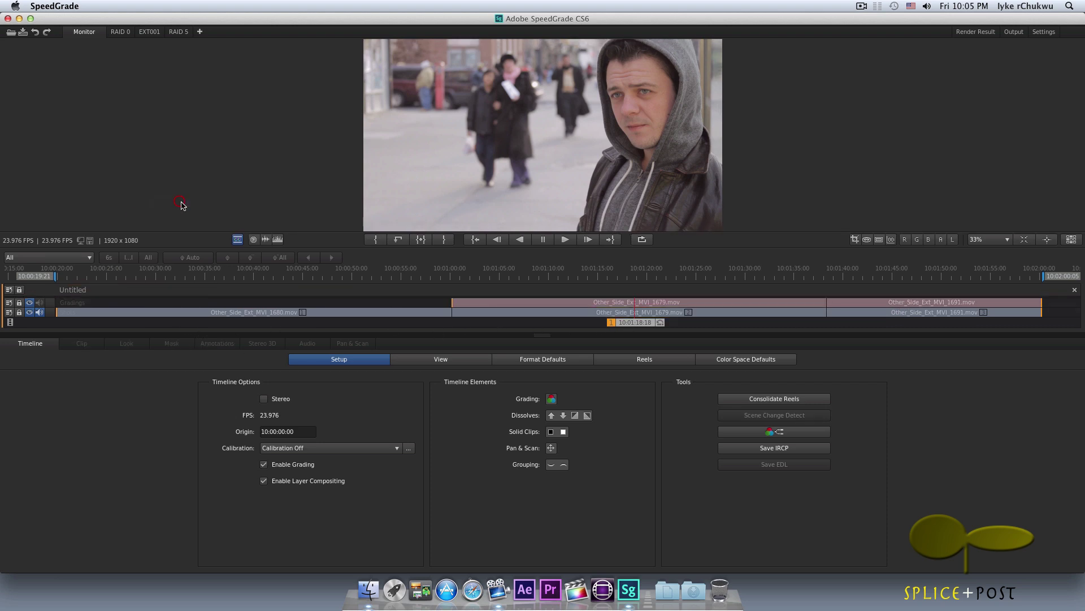
pyautogui.click(855, 302)
pyautogui.click(619, 303)
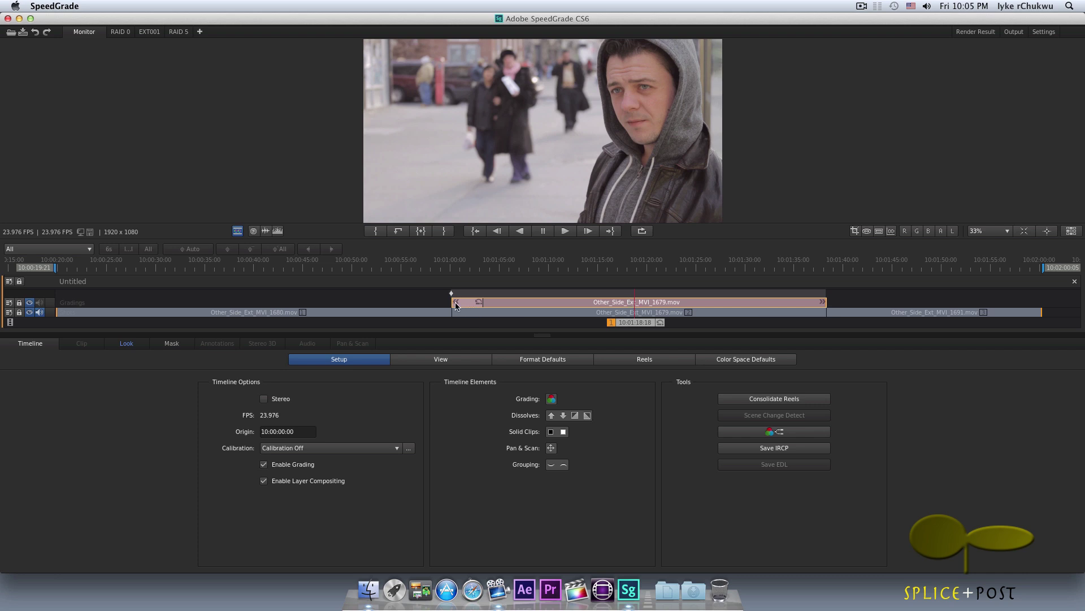
# Extend the 1679 grade over the 1691 clip, then trim its start back to just before clip 1679
pyautogui.moveTo(456, 306); pyautogui.dragTo(75, 303)
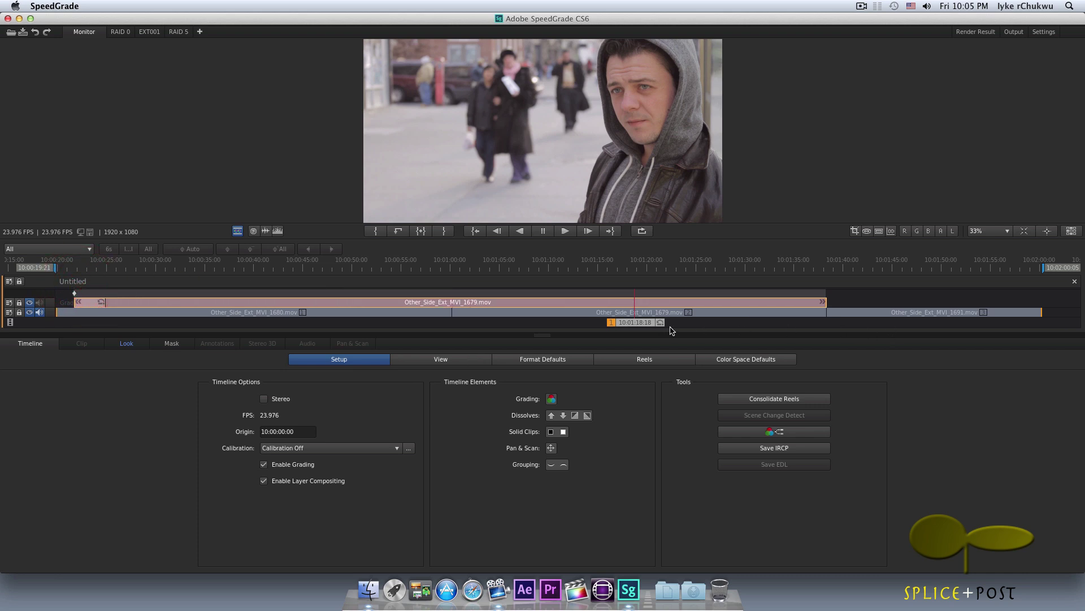
pyautogui.moveTo(649, 323); pyautogui.dragTo(901, 326)
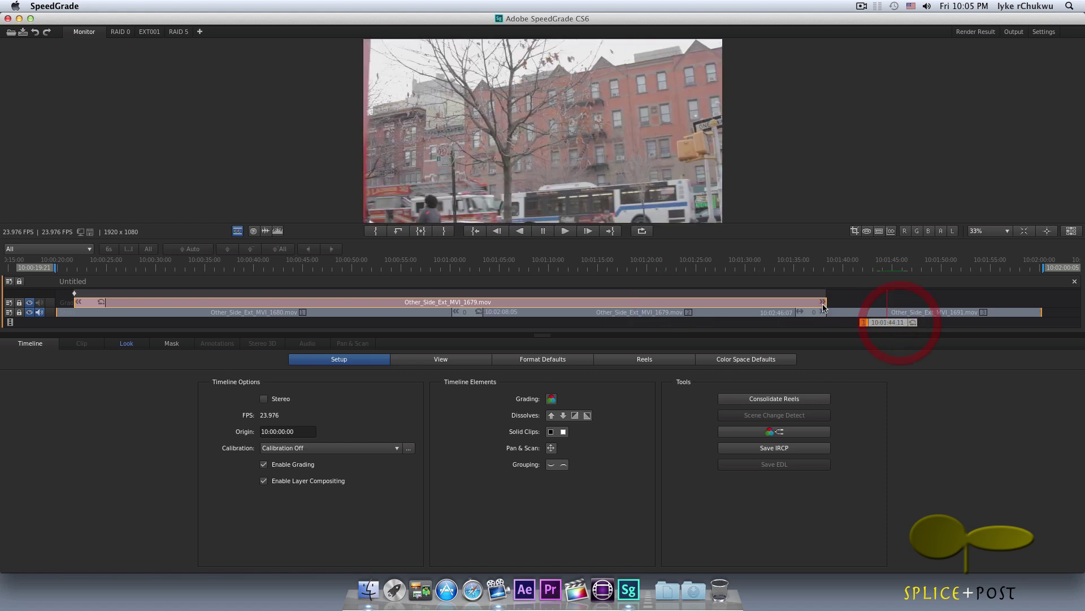
pyautogui.moveTo(825, 302); pyautogui.dragTo(999, 301)
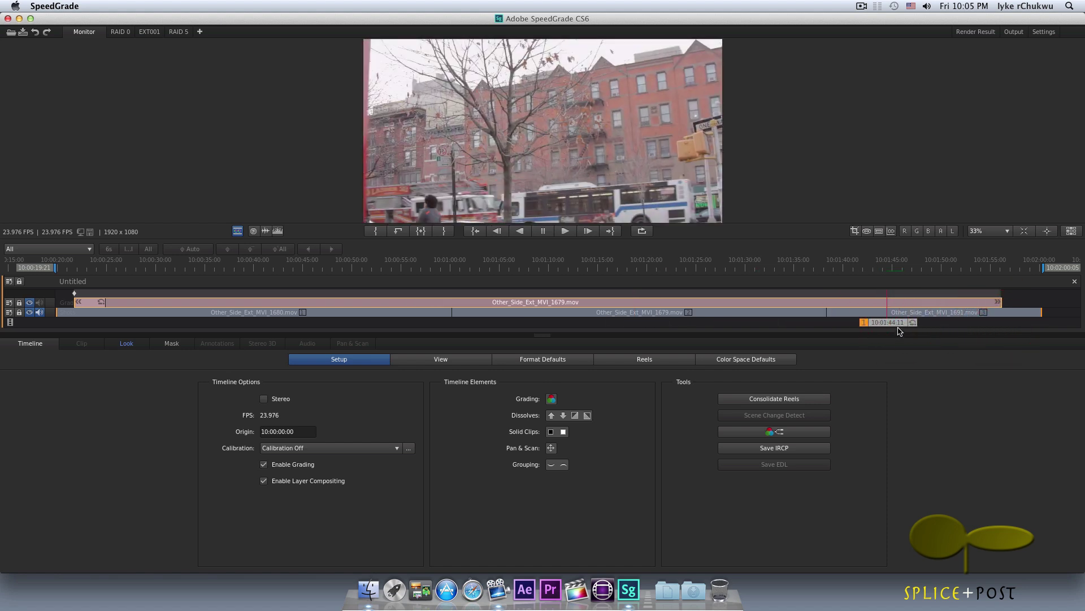
pyautogui.moveTo(900, 331); pyautogui.dragTo(361, 327)
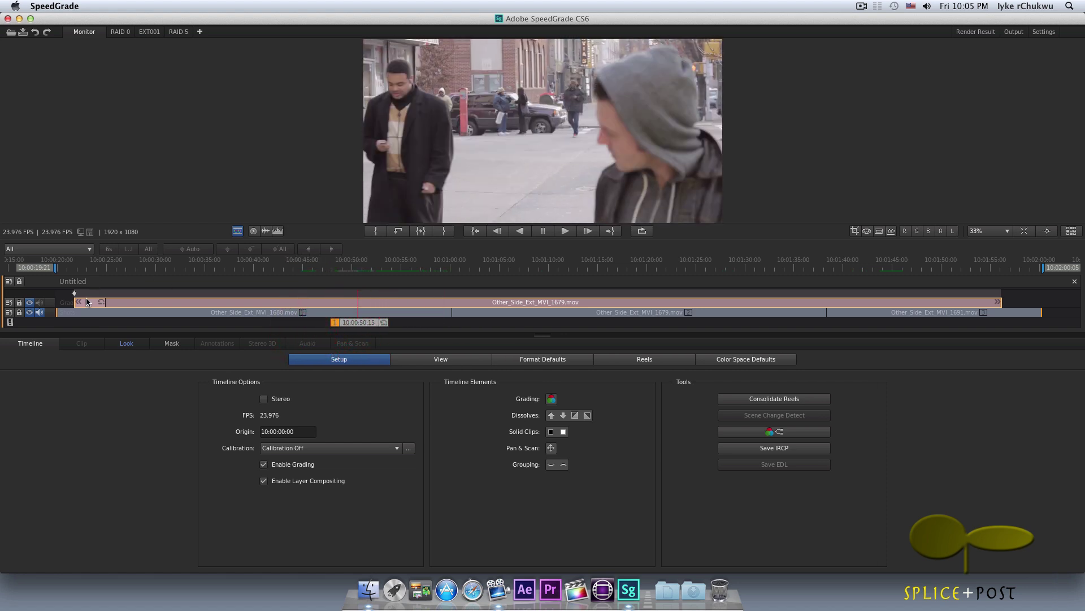
pyautogui.moveTo(79, 305); pyautogui.dragTo(442, 311)
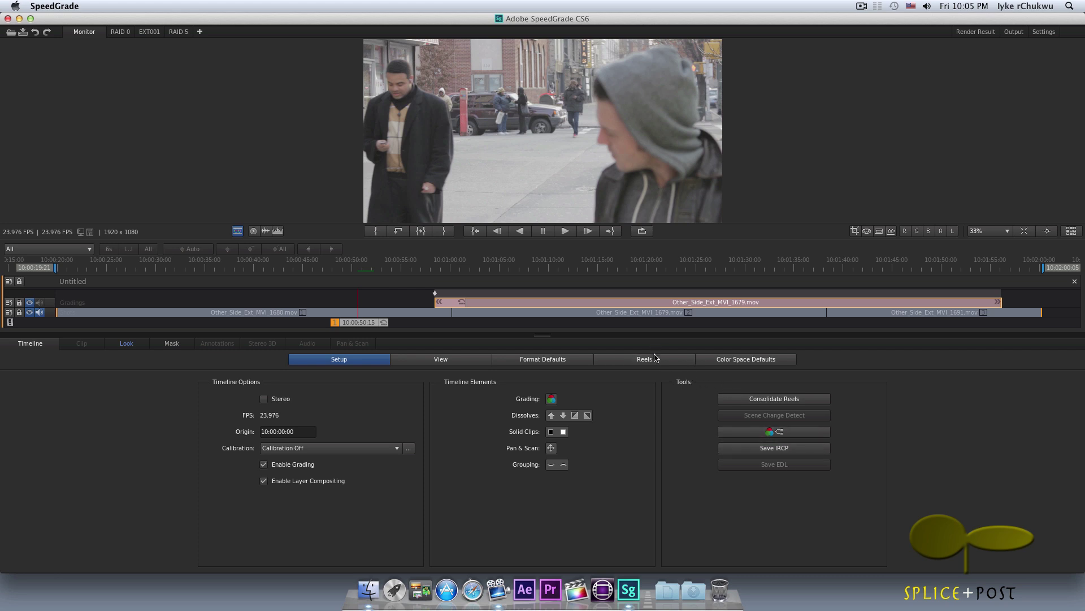
pyautogui.click(791, 447)
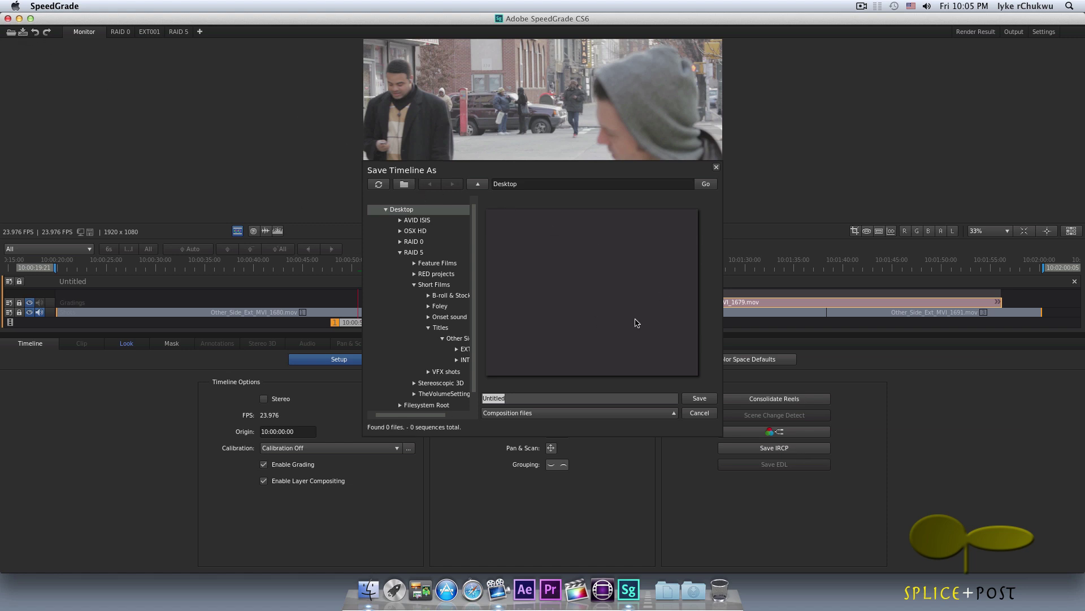
pyautogui.click(705, 414)
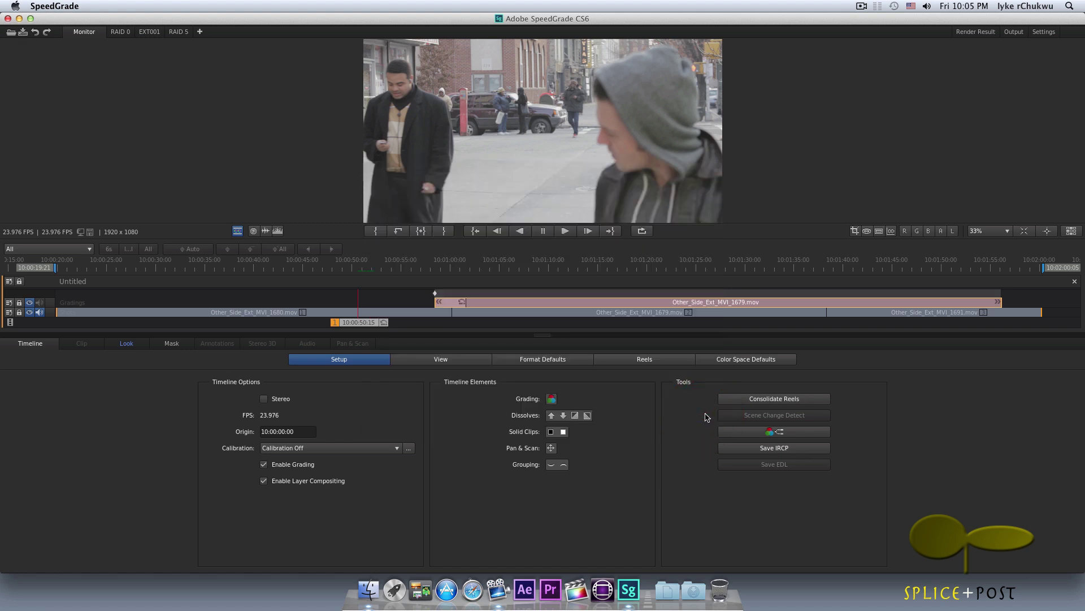